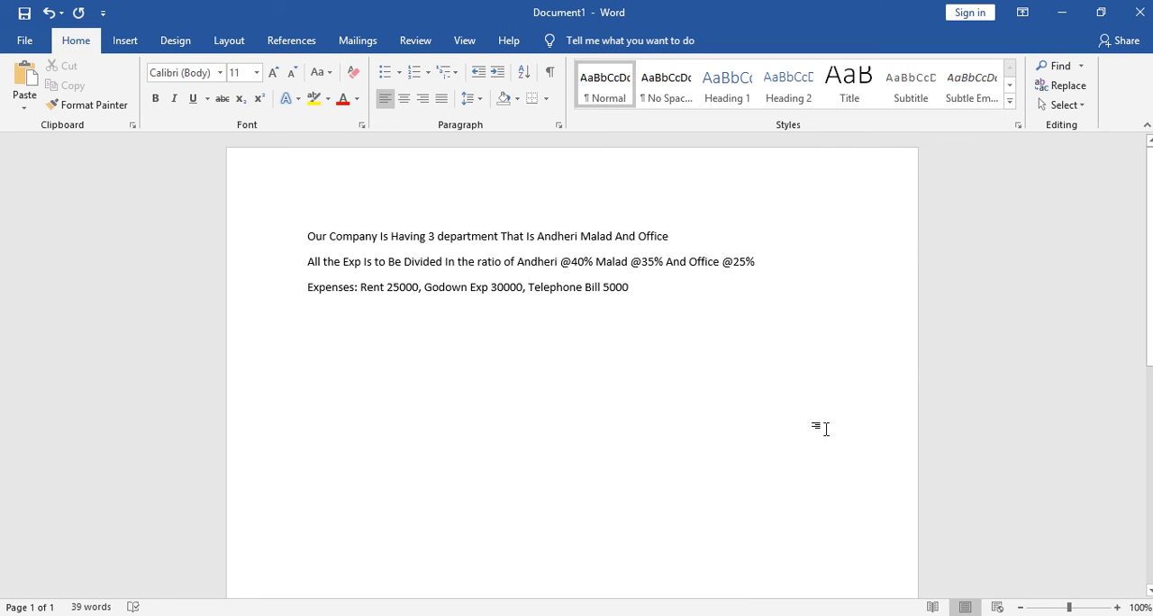
# Switch to Tally.ERP 9 and set Maintain cost centres to Yes in the company's accounting features.
pyautogui.hotkey('alt', 'Tab')
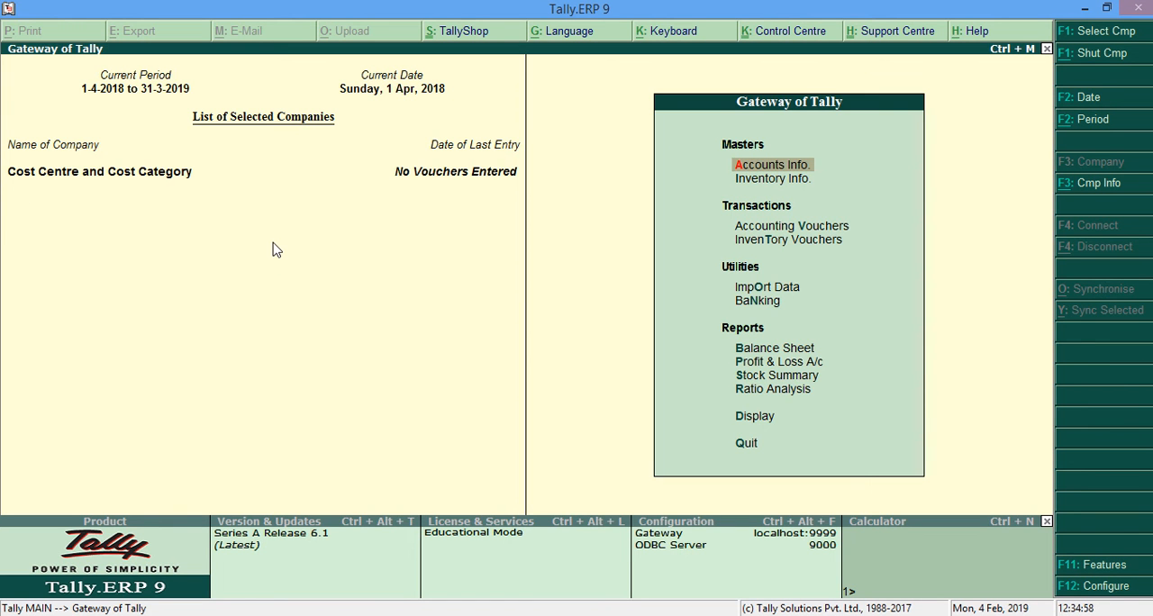
pyautogui.press('F11')
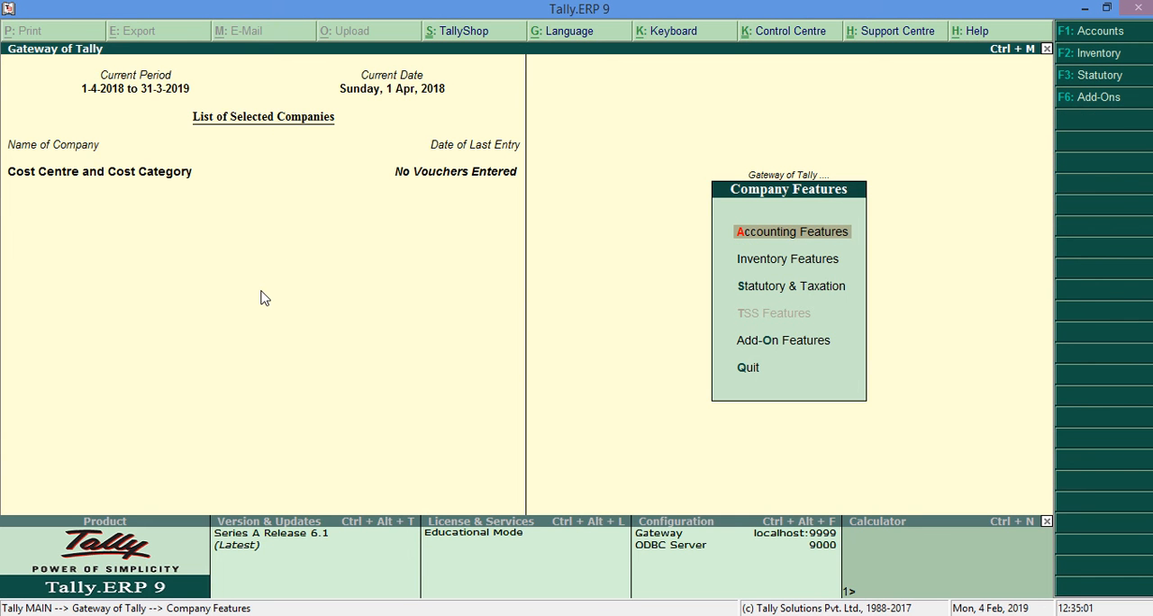
pyautogui.press('F2')
pyautogui.press('F1')
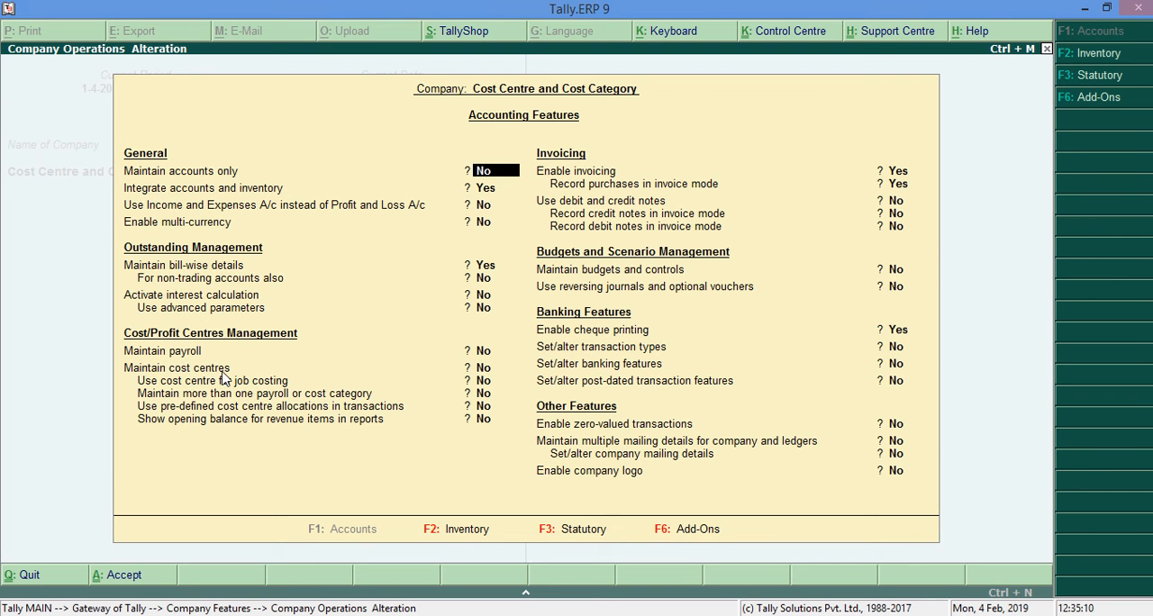
pyautogui.click(486, 367)
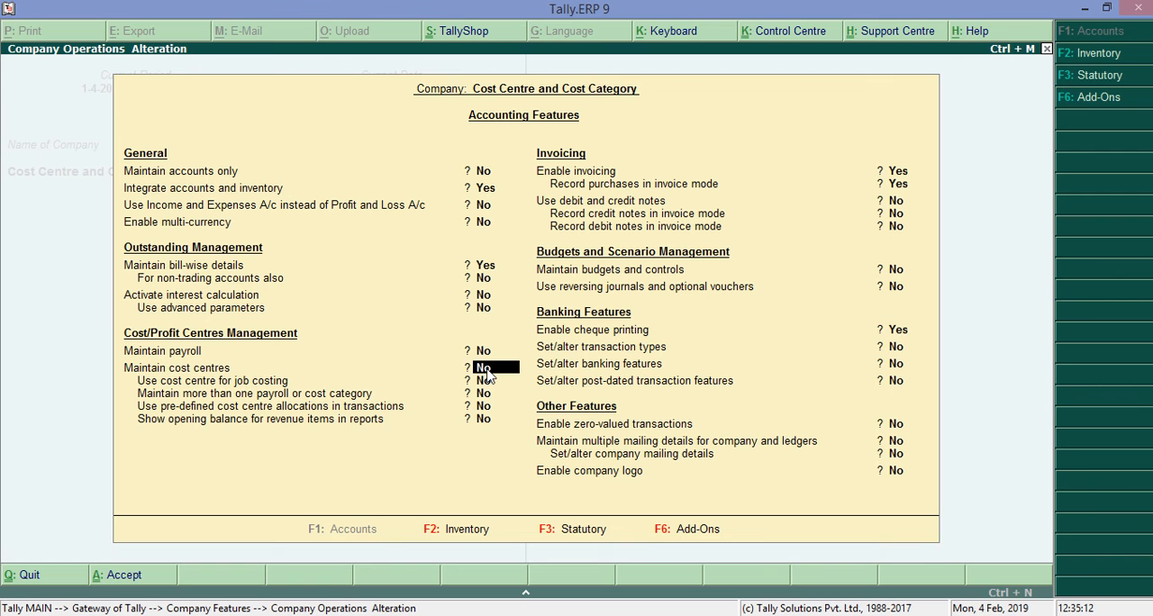
pyautogui.press('y')
pyautogui.press('Return')
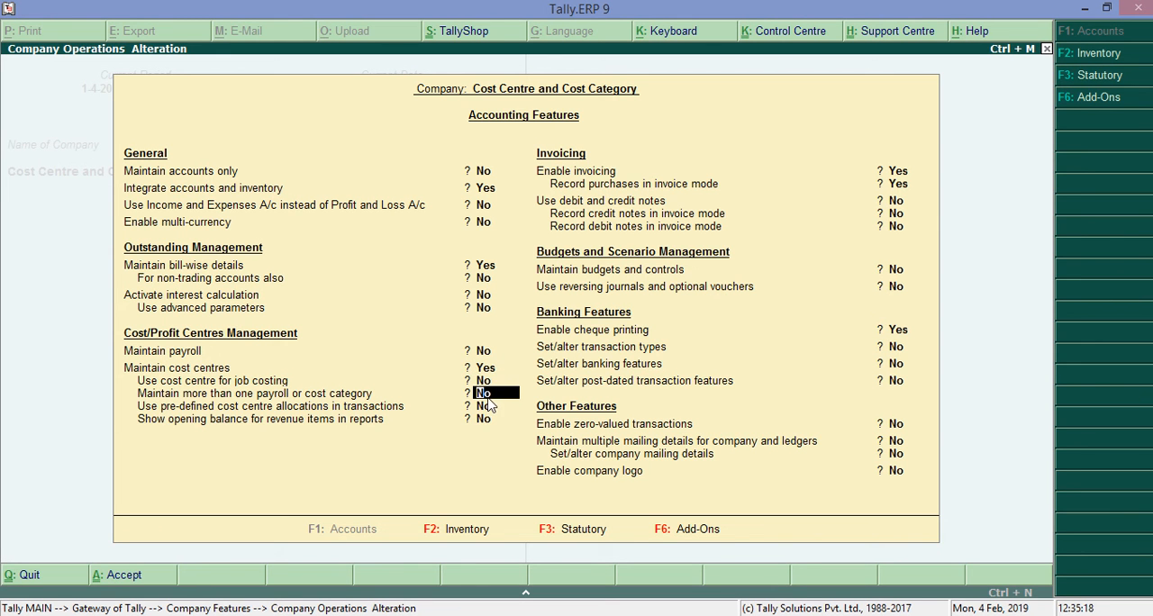
# Set Maintain more than one payroll or cost category to Yes and save the accounting features.
pyautogui.write('yes')
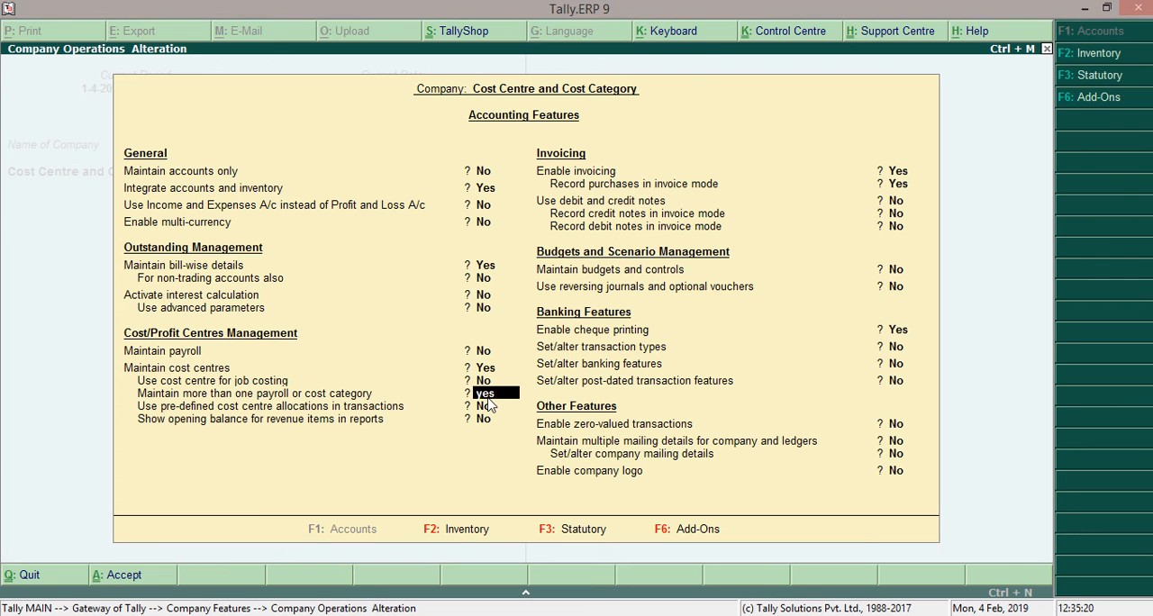
pyautogui.press('Return')
pyautogui.press('Return')
pyautogui.press('Return')
pyautogui.press('Return')
pyautogui.press('Return')
pyautogui.press('Return')
pyautogui.press('Return')
pyautogui.press('Return')
pyautogui.press('Return')
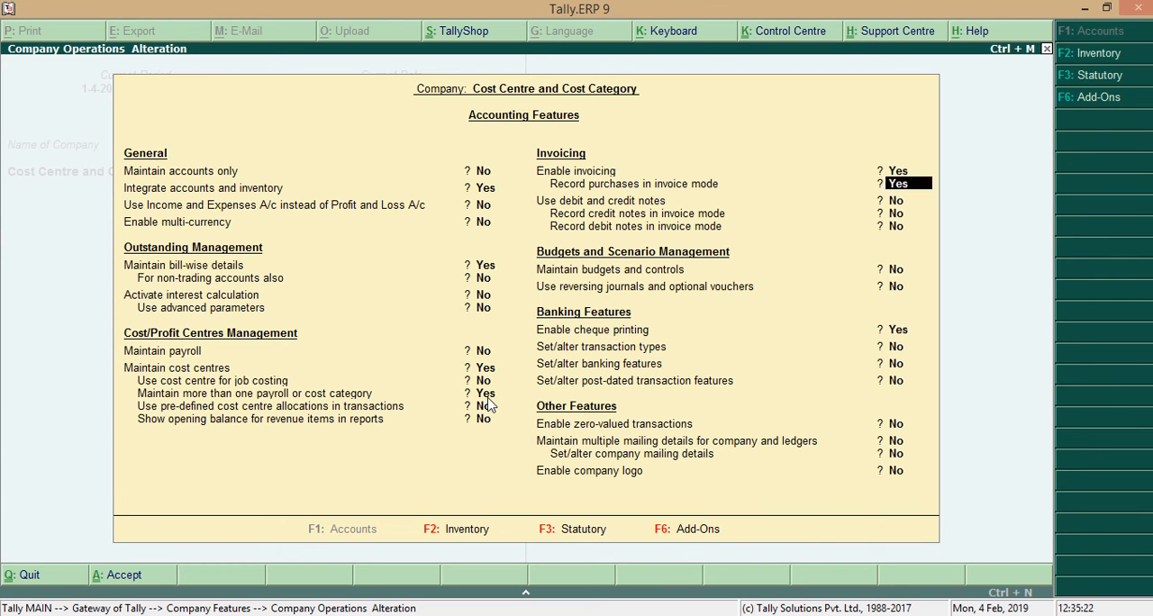
pyautogui.press('Return')
pyautogui.press('Return')
pyautogui.press('Return')
pyautogui.press('Return')
pyautogui.press('Return')
pyautogui.press('Return')
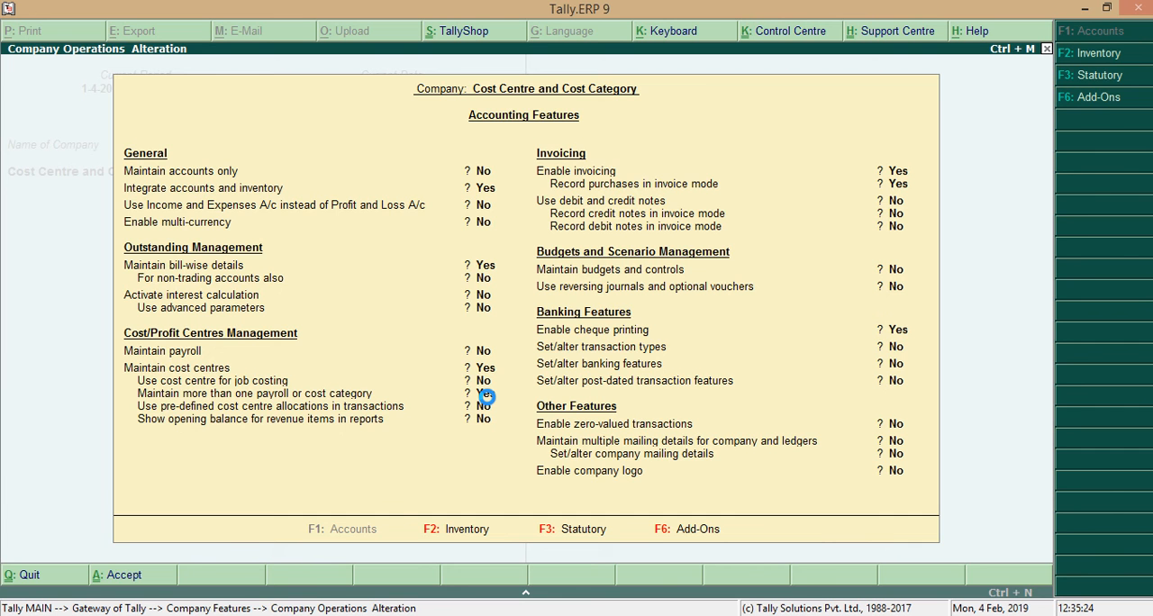
pyautogui.press('Escape')
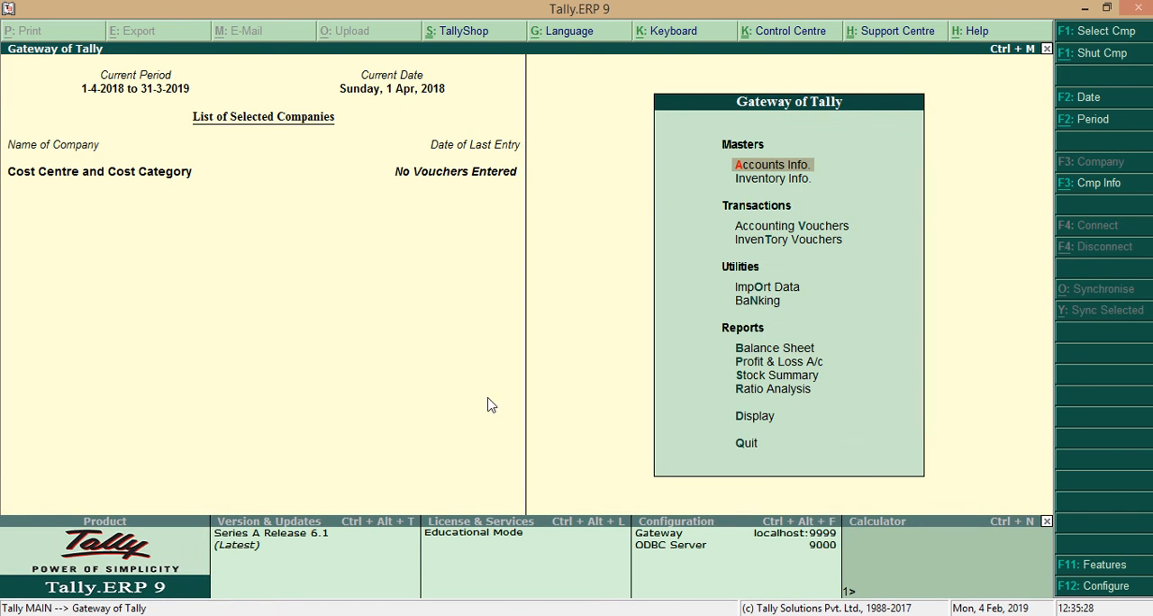
# Start a new single cost category, check the department brief in the Word document, and name the category Departement.
pyautogui.press('Return')
pyautogui.press('Down')
pyautogui.press('Down')
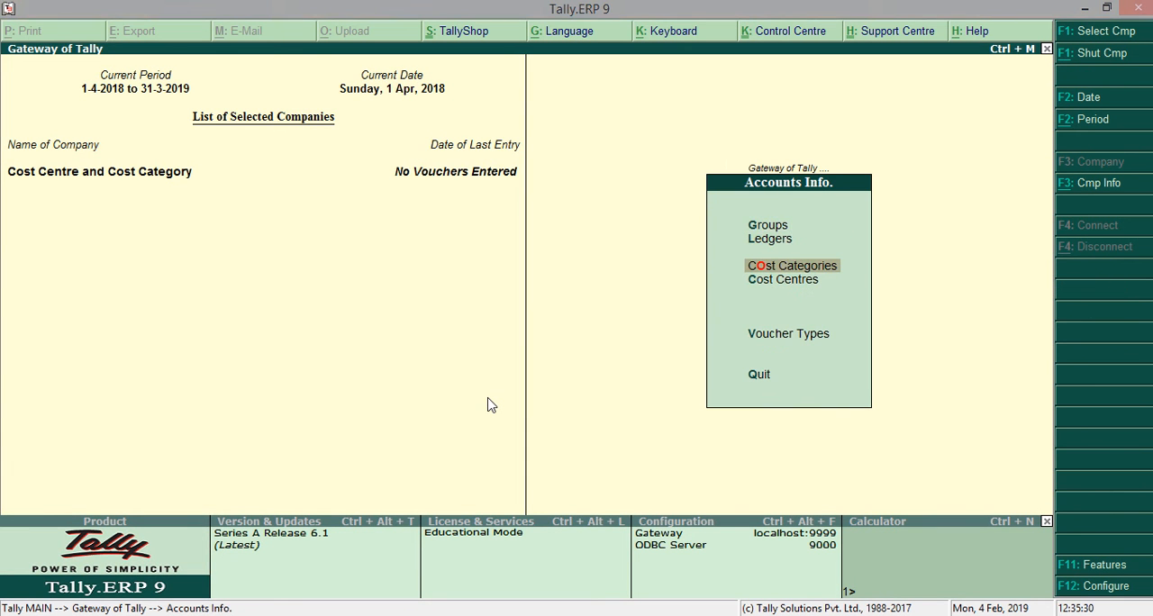
pyautogui.press('Return')
pyautogui.press('Return')
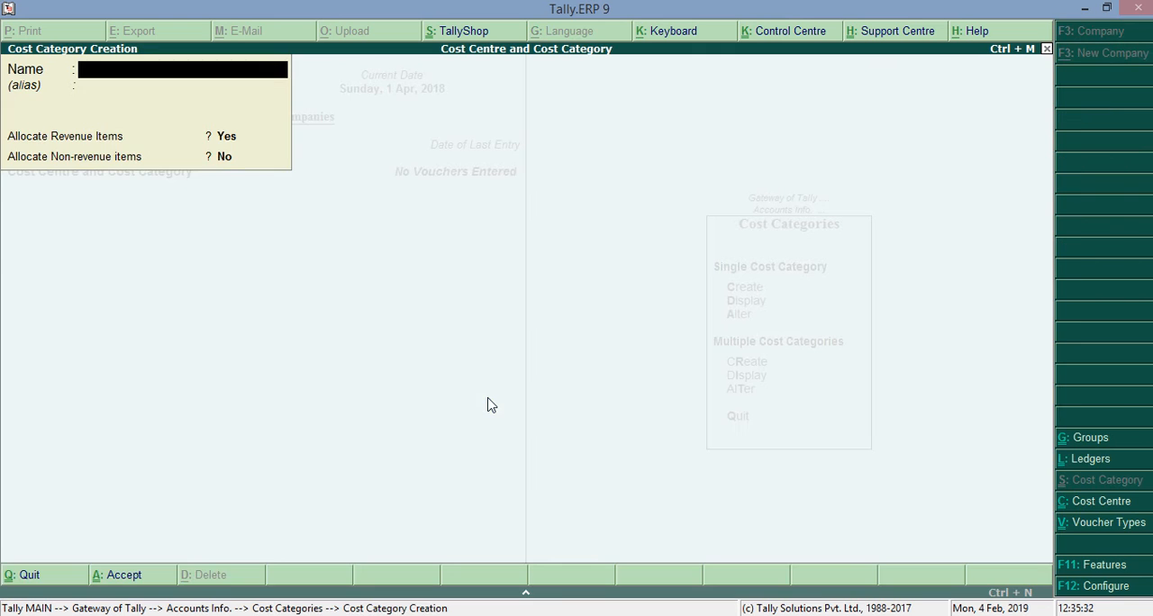
pyautogui.hotkey('alt', 'Tab')
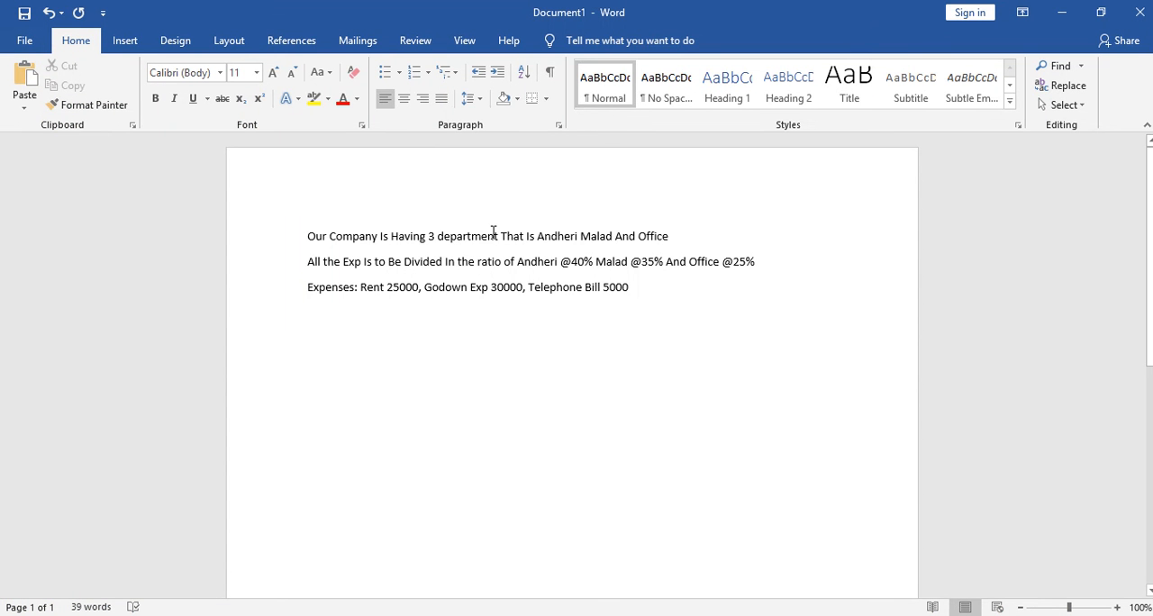
pyautogui.click(1068, 14)
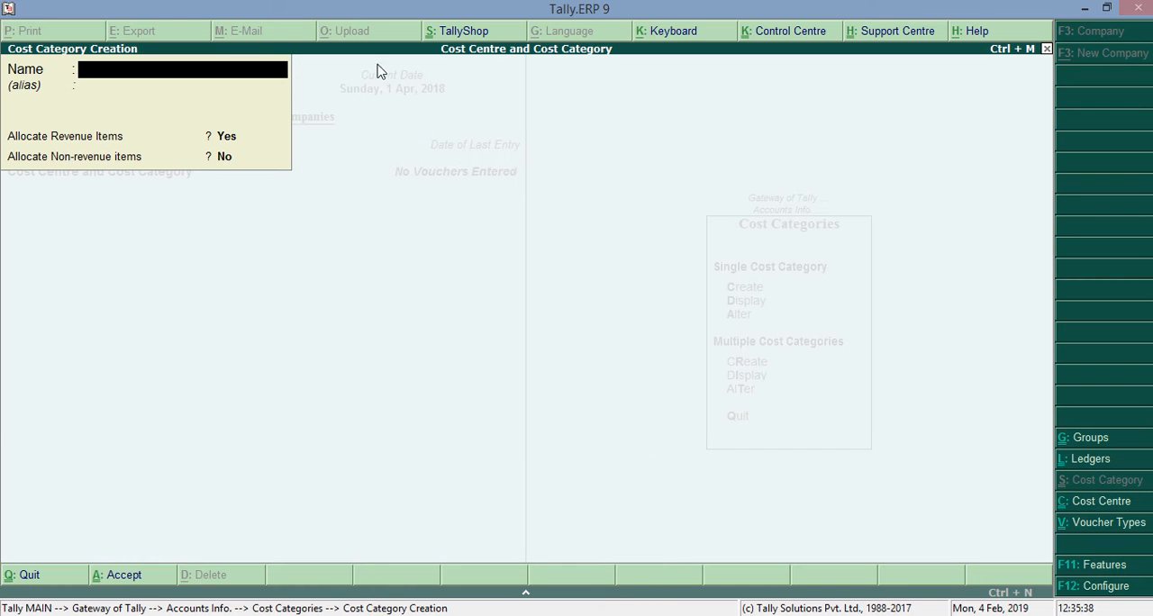
pyautogui.write('Departement')
pyautogui.press('Return')
pyautogui.press('Return')
pyautogui.press('Return')
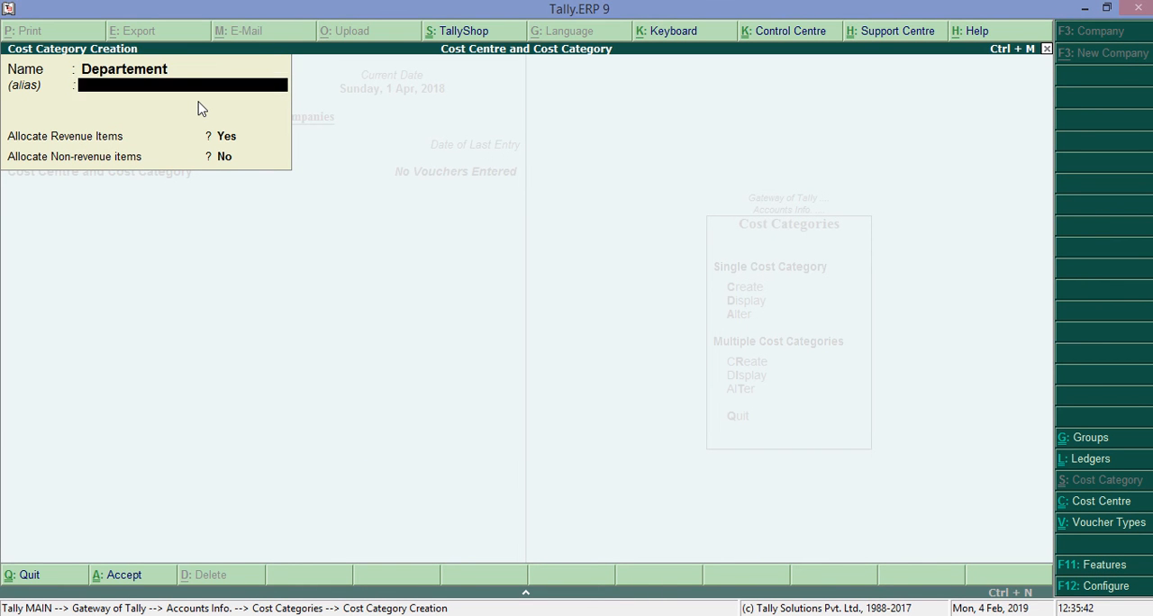
# Set Allocate Non-revenue items to Yes for the Departement category, save it and return to the accounts information options.
pyautogui.write('ye')
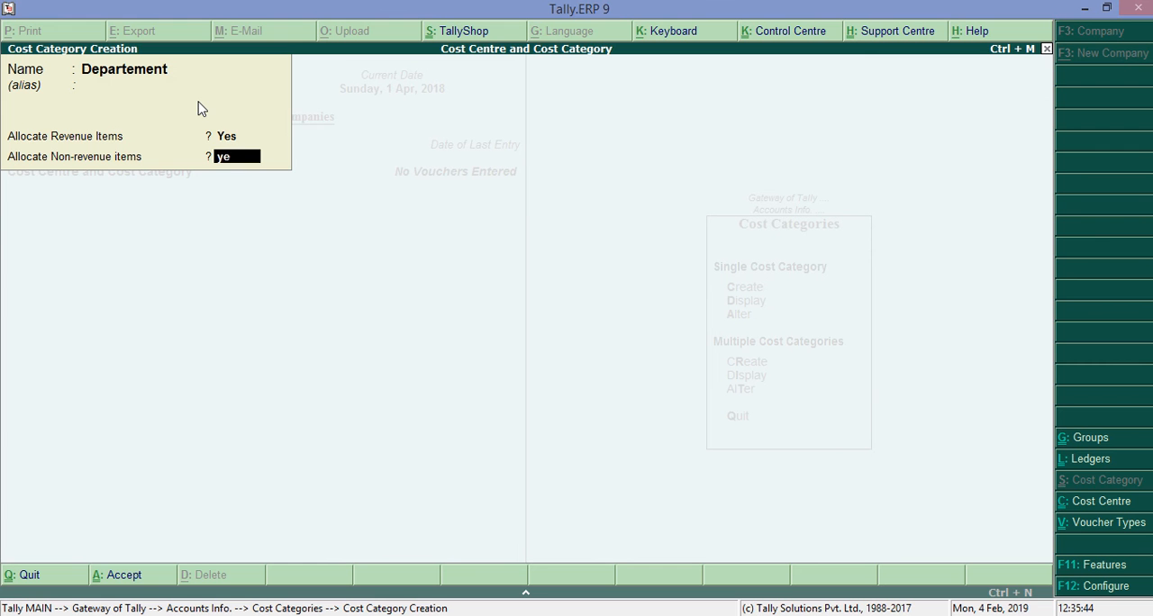
pyautogui.press('Return')
pyautogui.press('Return')
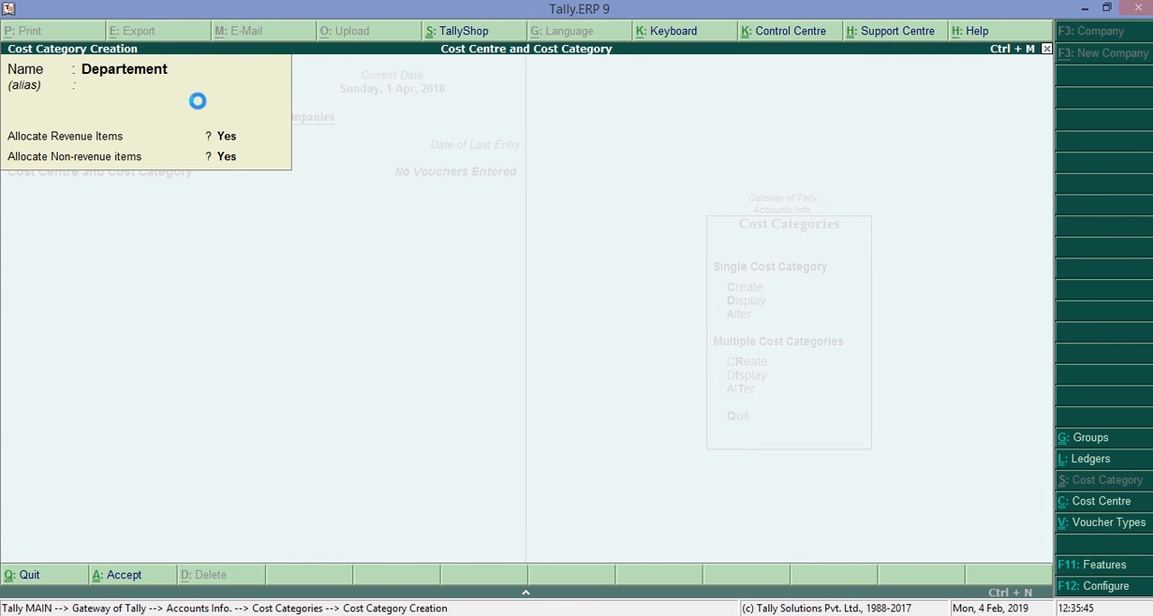
pyautogui.press('Escape')
pyautogui.press('Return')
pyautogui.press('Escape')
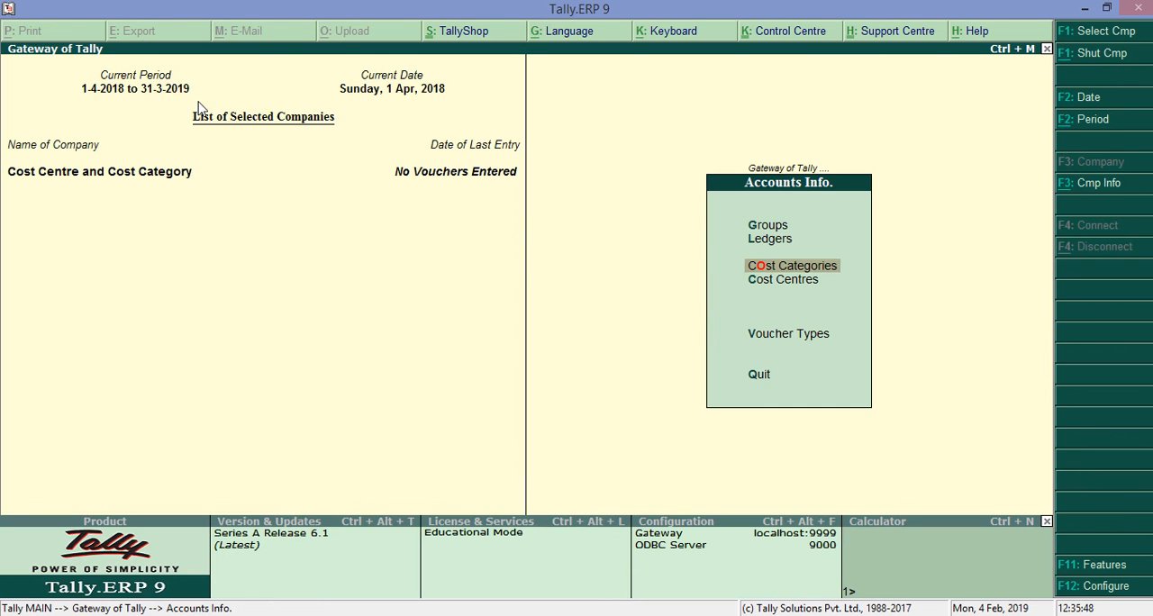
# Create the single cost centre Andheri@40% in the Departement category under Primary, taking its ratio from the Word document.
pyautogui.press('Down')
pyautogui.press('Return')
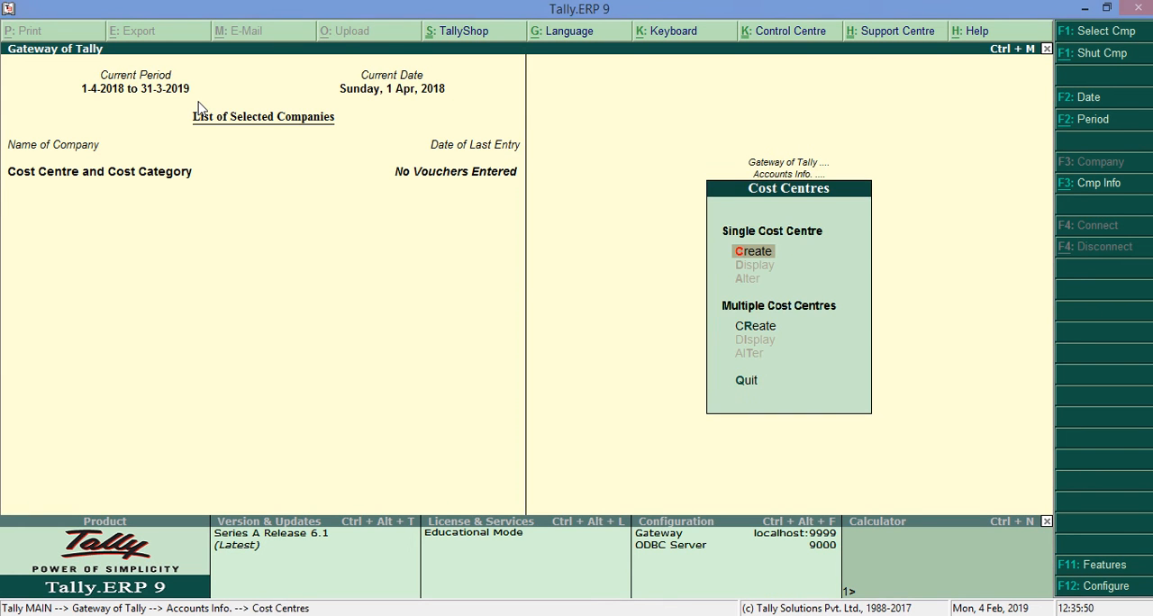
pyautogui.press('Return')
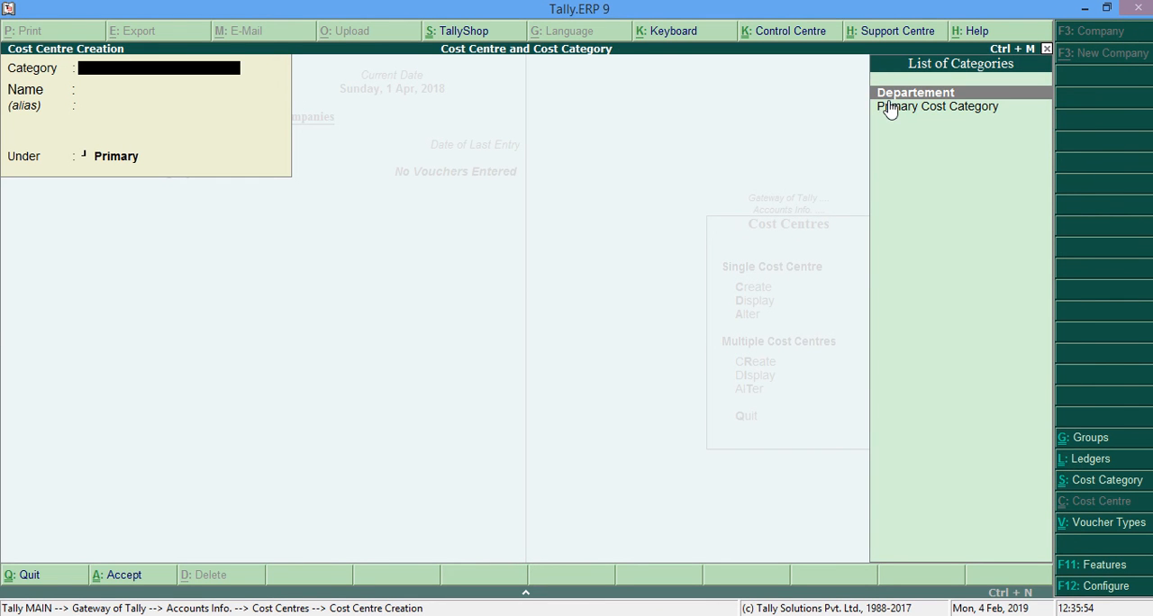
pyautogui.press('Return')
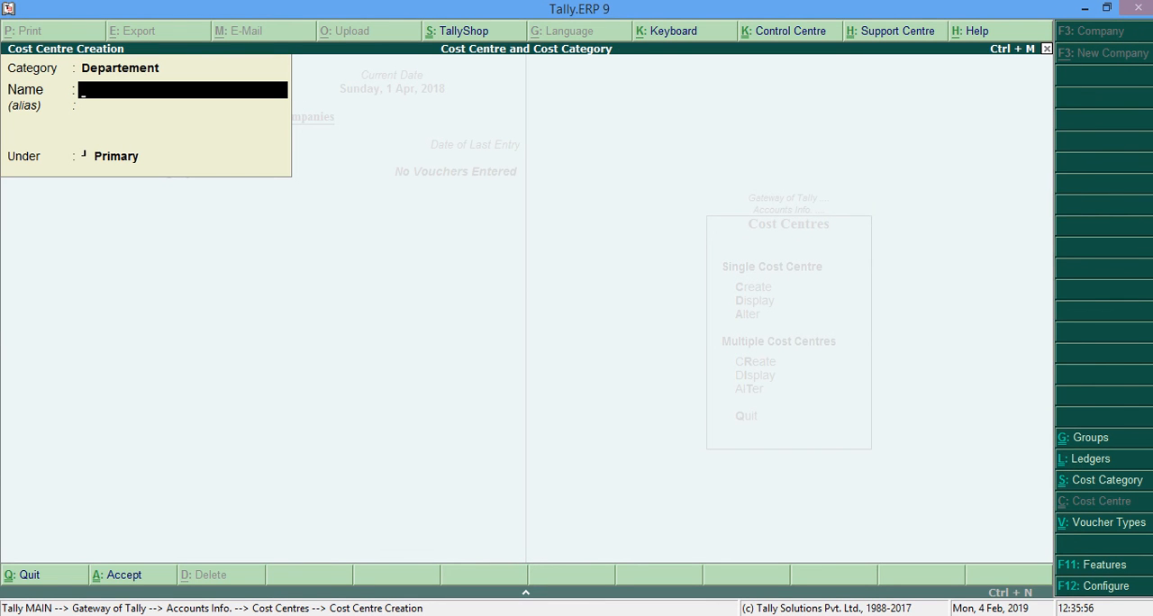
pyautogui.hotkey('alt', 'Tab')
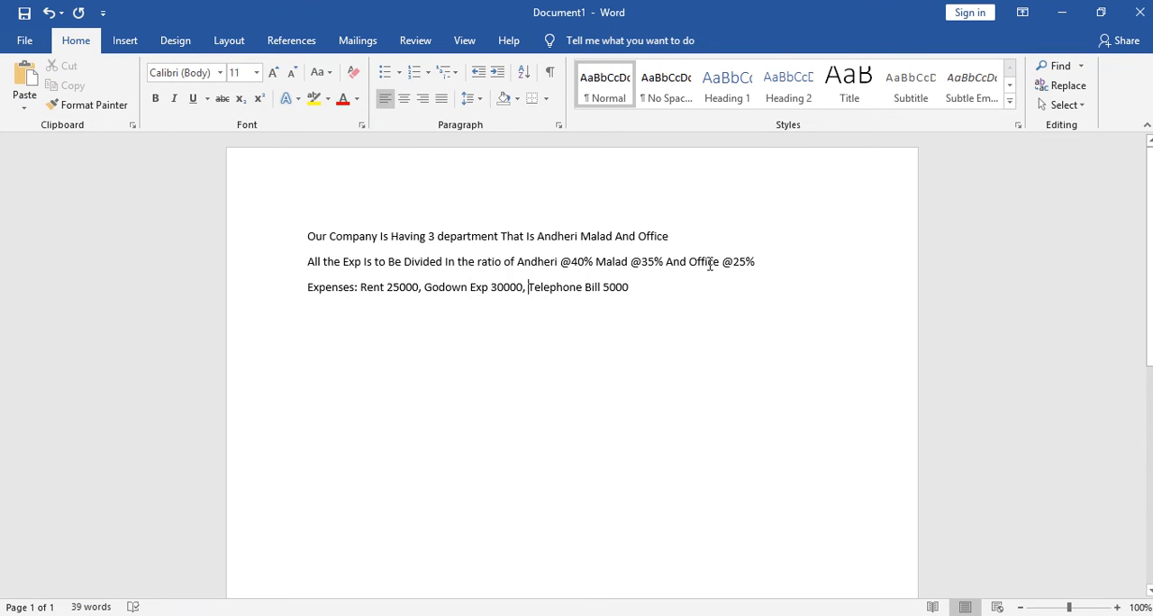
pyautogui.click(1062, 11)
pyautogui.write('Andheri')
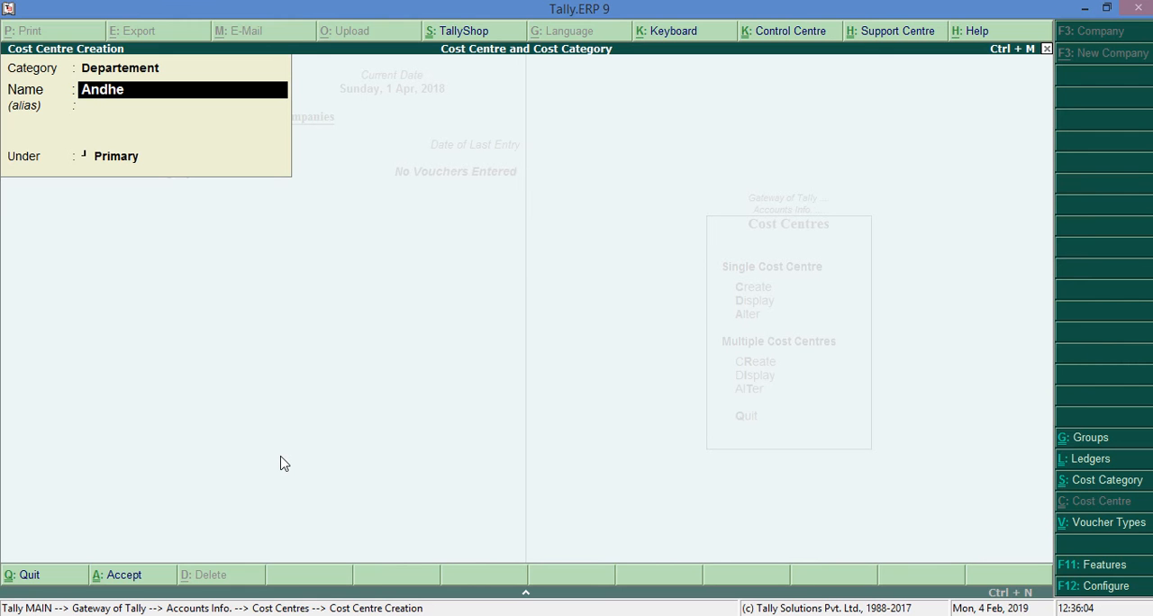
pyautogui.write('@40%')
pyautogui.press('Return')
pyautogui.press('Return')
pyautogui.press('Return')
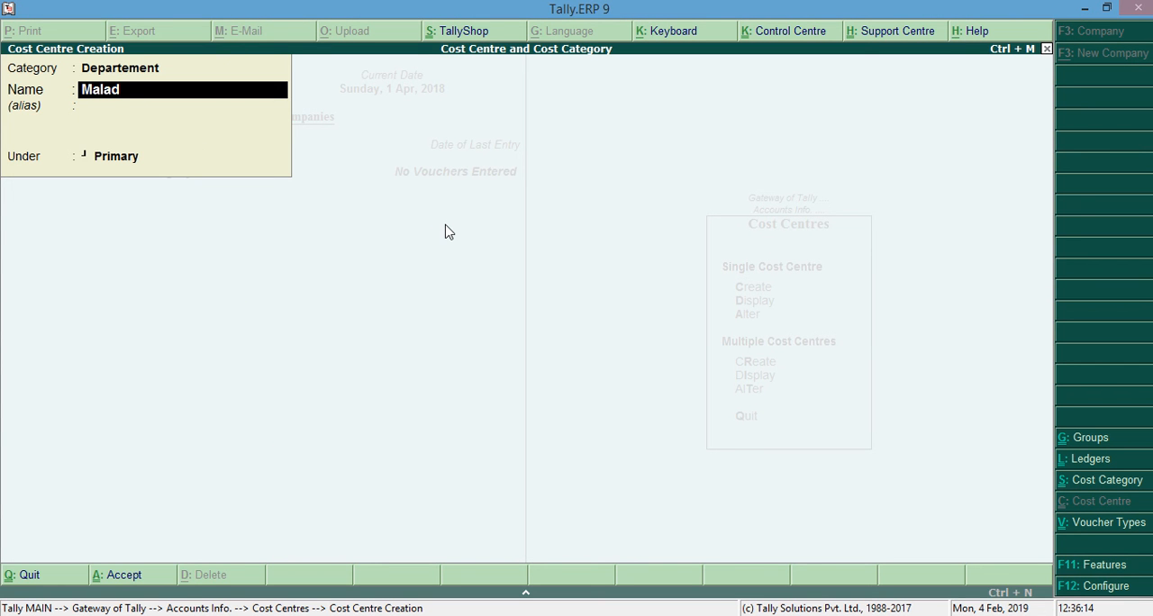
# Create the cost centre Malad@35% in the Departement category under Primary.
pyautogui.write('@35%')
pyautogui.press('Return')
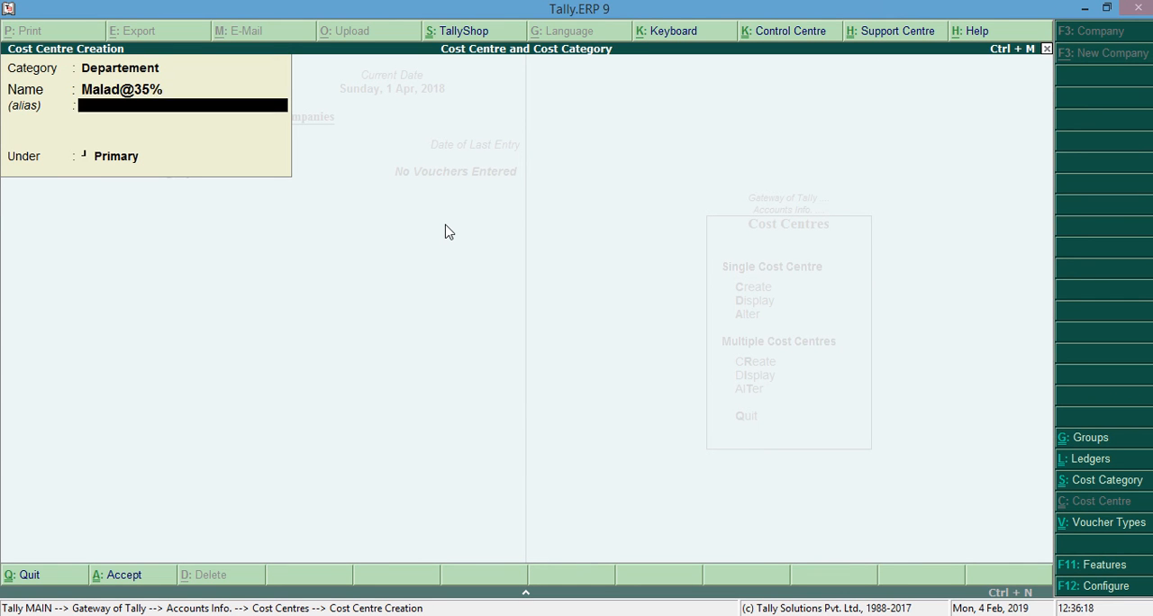
pyautogui.press('Return')
pyautogui.press('Return')
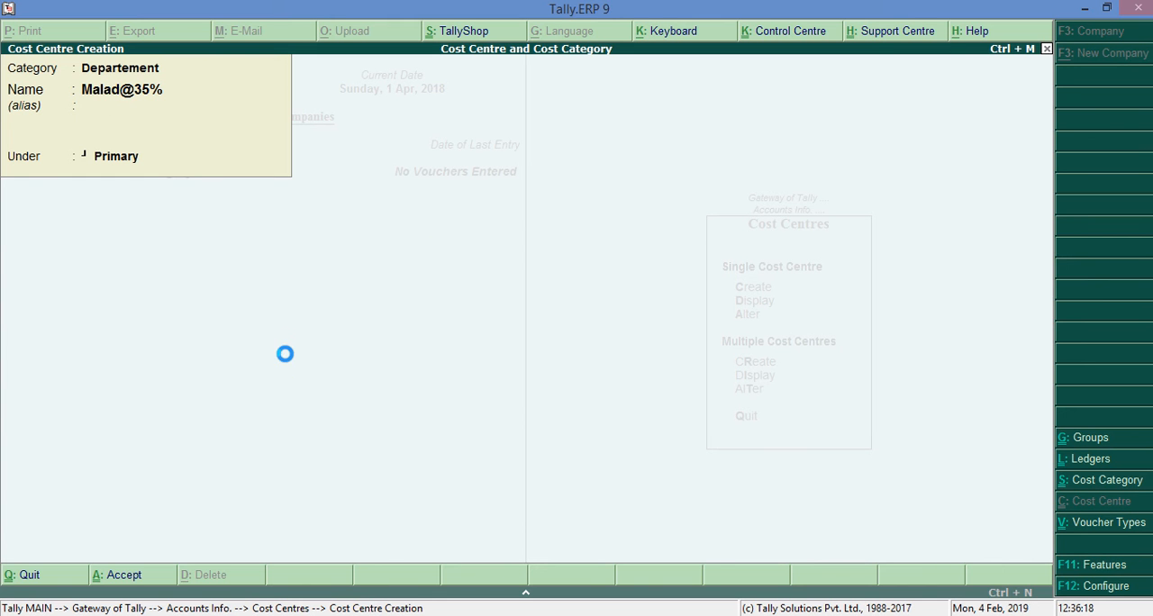
# Create the cost centre Office@25% in the Departement category under Primary, and return to the Gateway of Tally.
pyautogui.write('Office@25%')
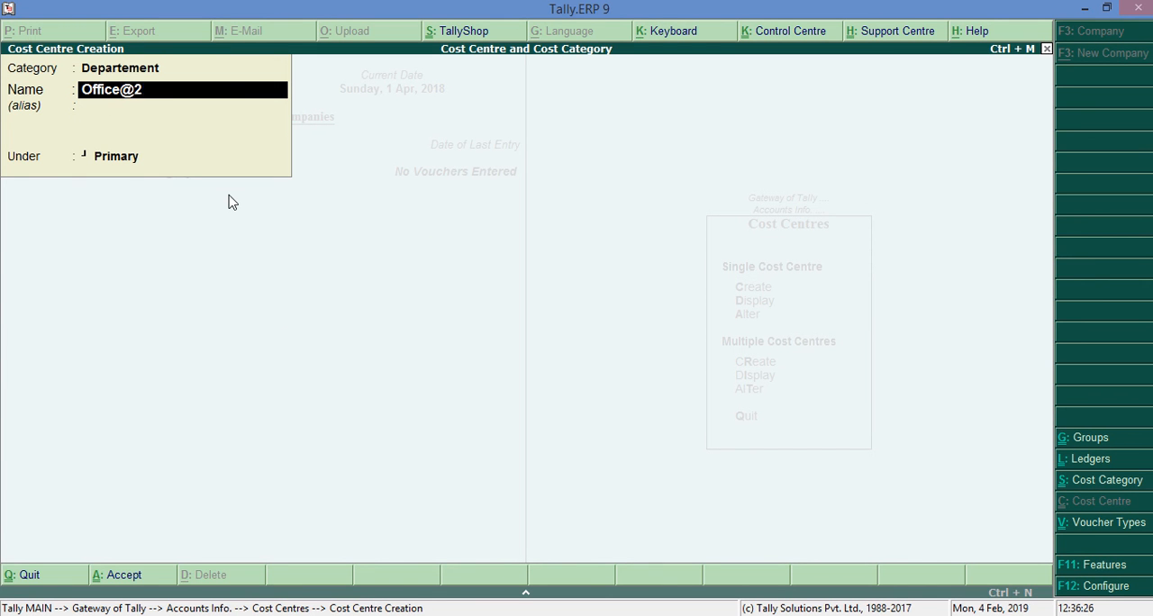
pyautogui.press('Return')
pyautogui.press('Return')
pyautogui.press('Return')
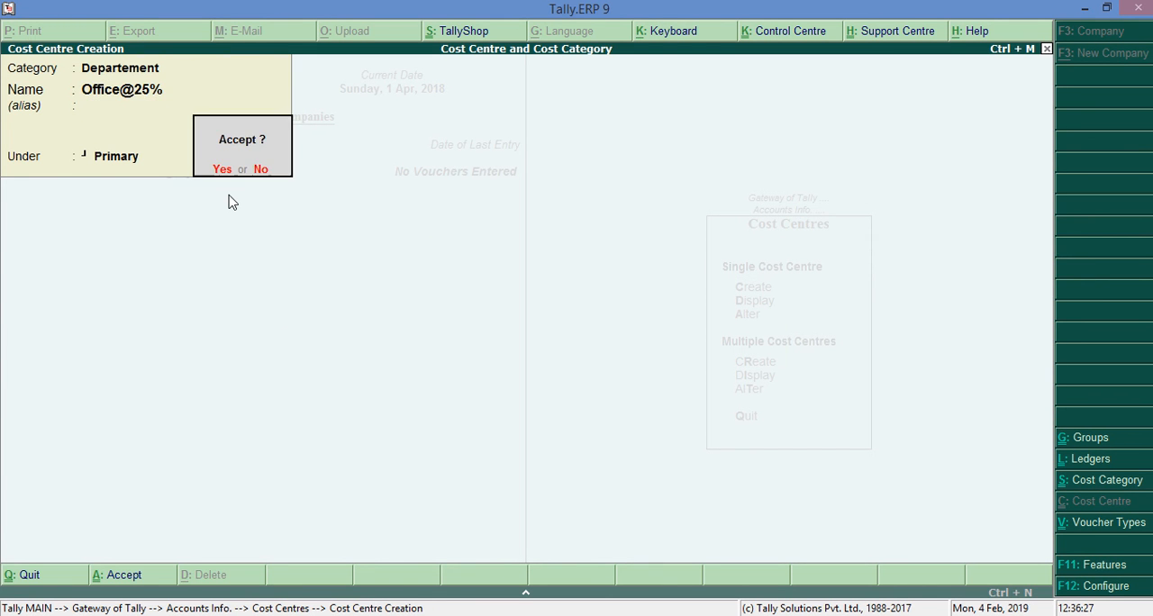
pyautogui.press('Return')
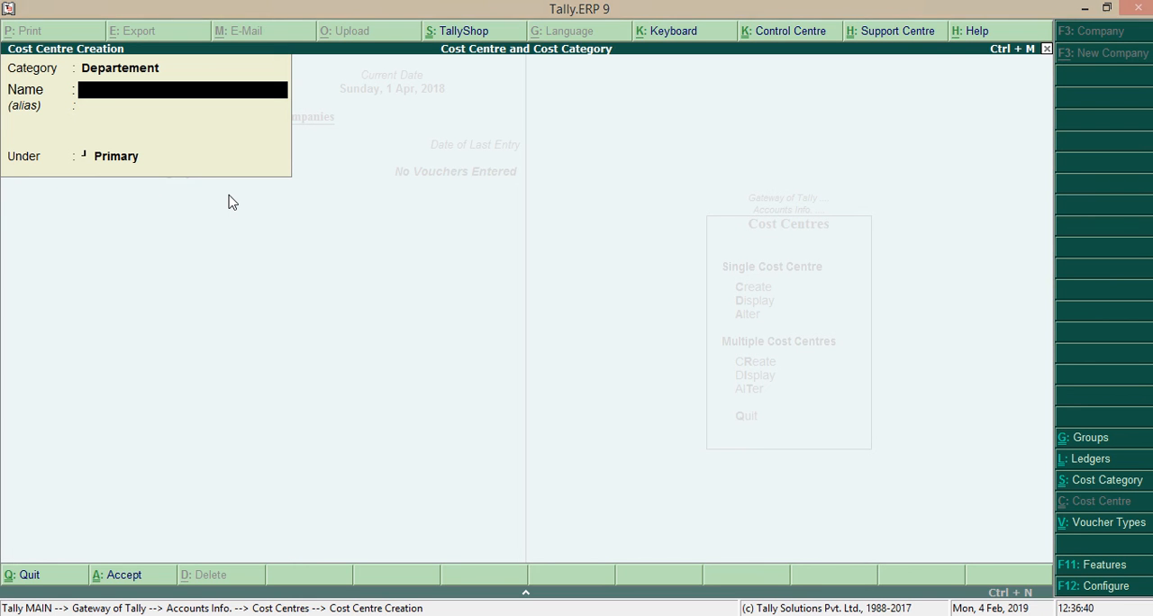
pyautogui.press('Escape')
pyautogui.press('Escape')
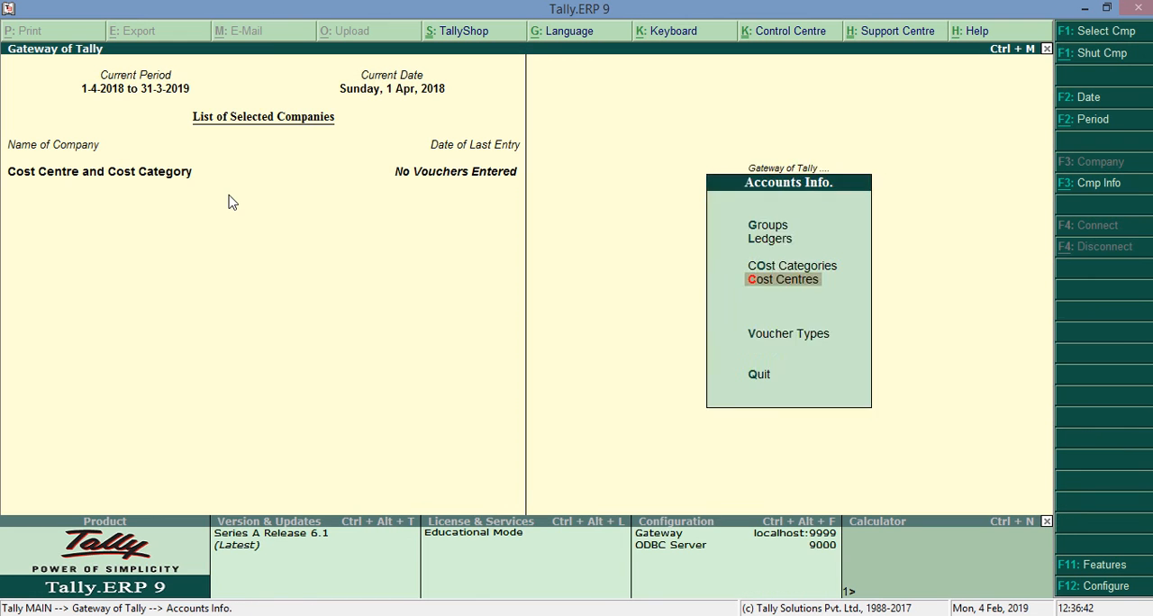
pyautogui.press('Escape')
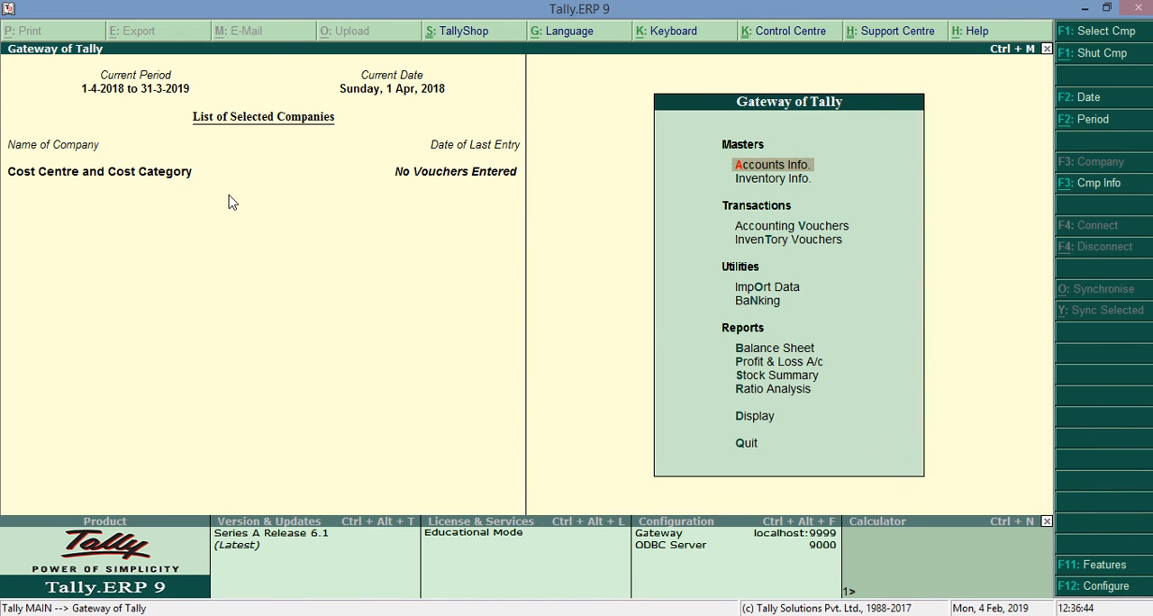
# Set Use pre-defined cost centre allocations in transactions to Yes in the company's accounting features.
pyautogui.press('F11')
pyautogui.press('Return')
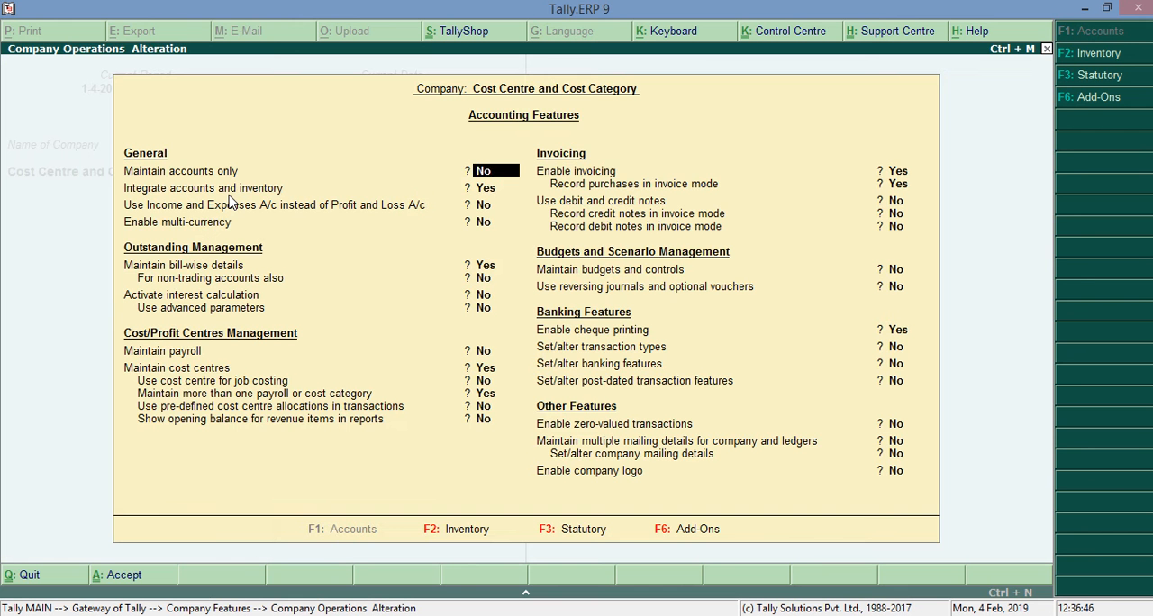
pyautogui.press('Down')
pyautogui.press('Down')
pyautogui.press('Down')
pyautogui.press('Down')
pyautogui.press('Down')
pyautogui.press('Down')
pyautogui.press('Down')
pyautogui.press('Down')
pyautogui.press('Down')
pyautogui.press('Down')
pyautogui.press('Down')
pyautogui.press('Down')
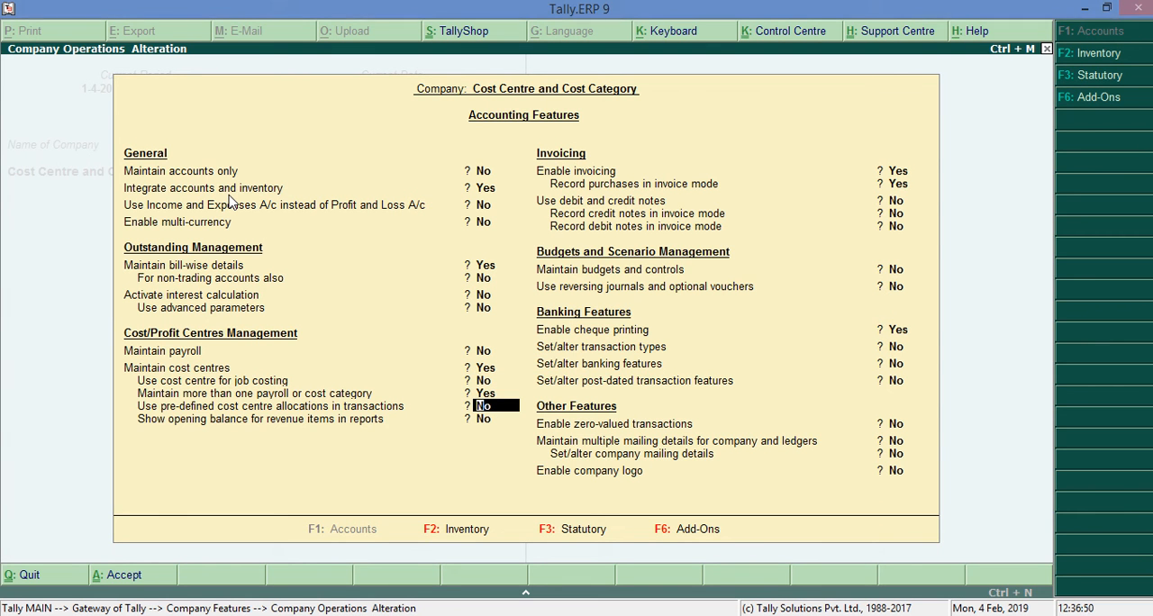
pyautogui.write('yes')
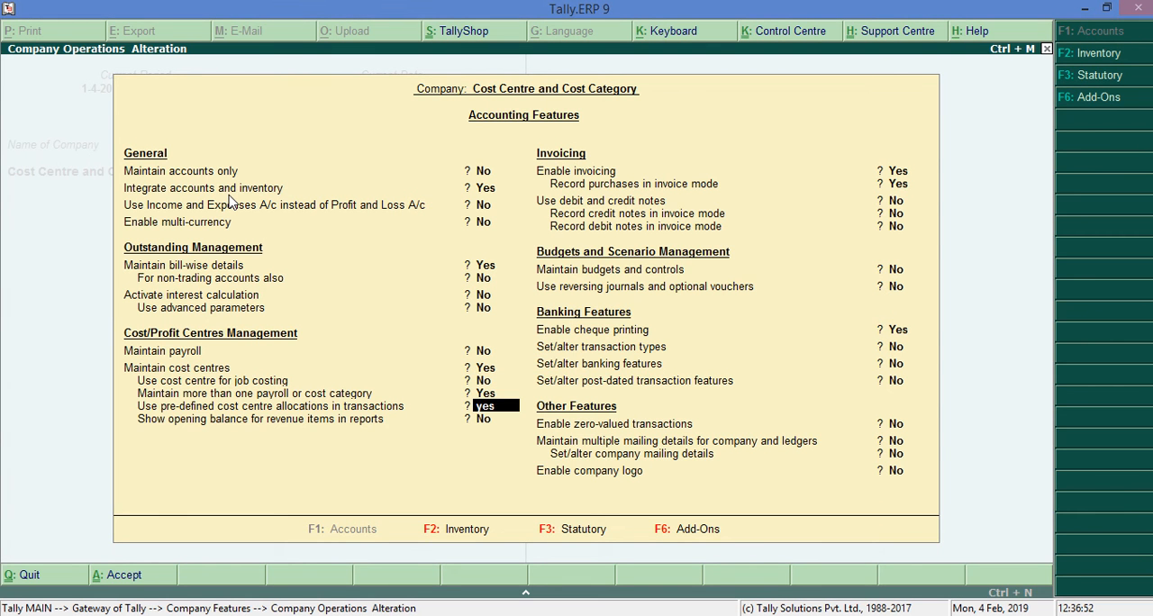
pyautogui.press('Return')
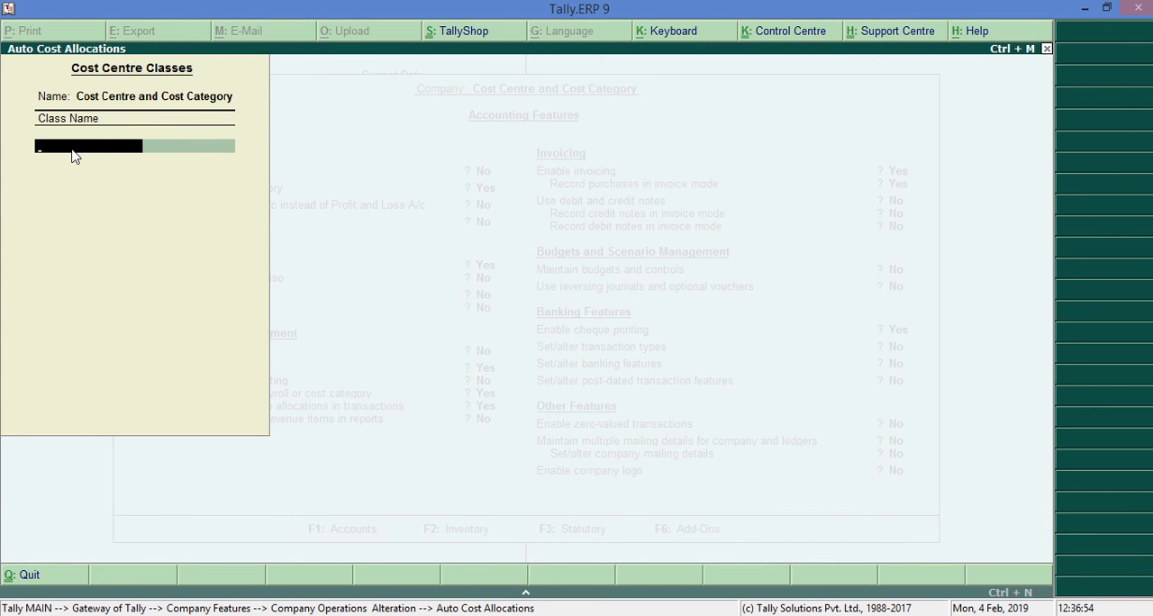
# Add a cost centre class named Cost Centre and open its automatic allocation definition.
pyautogui.write('Cost centre')
pyautogui.press('Return')
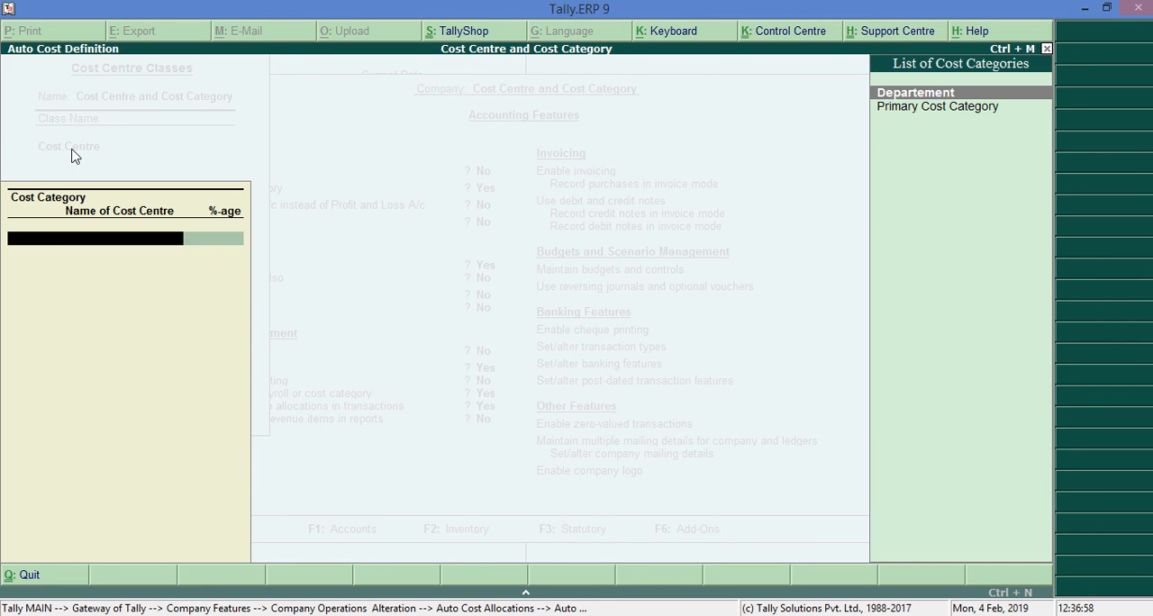
# Define the class's Departement allocation as 40% for Andheri@40%, 35% for Malad@35% and 25% for Office@25%.
pyautogui.click(947, 93)
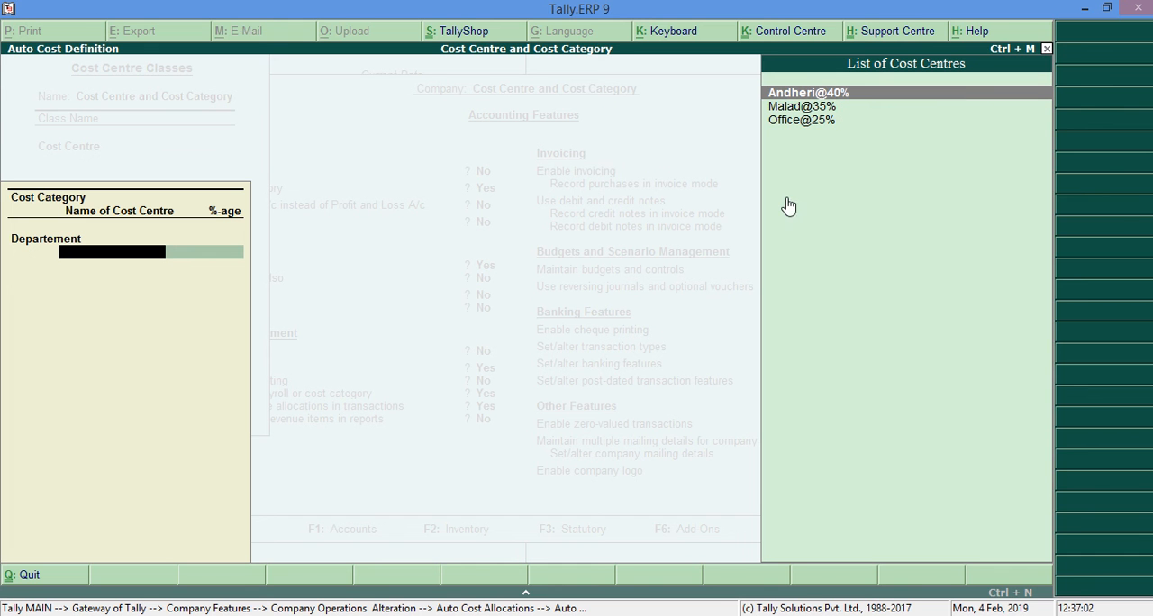
pyautogui.press('Return')
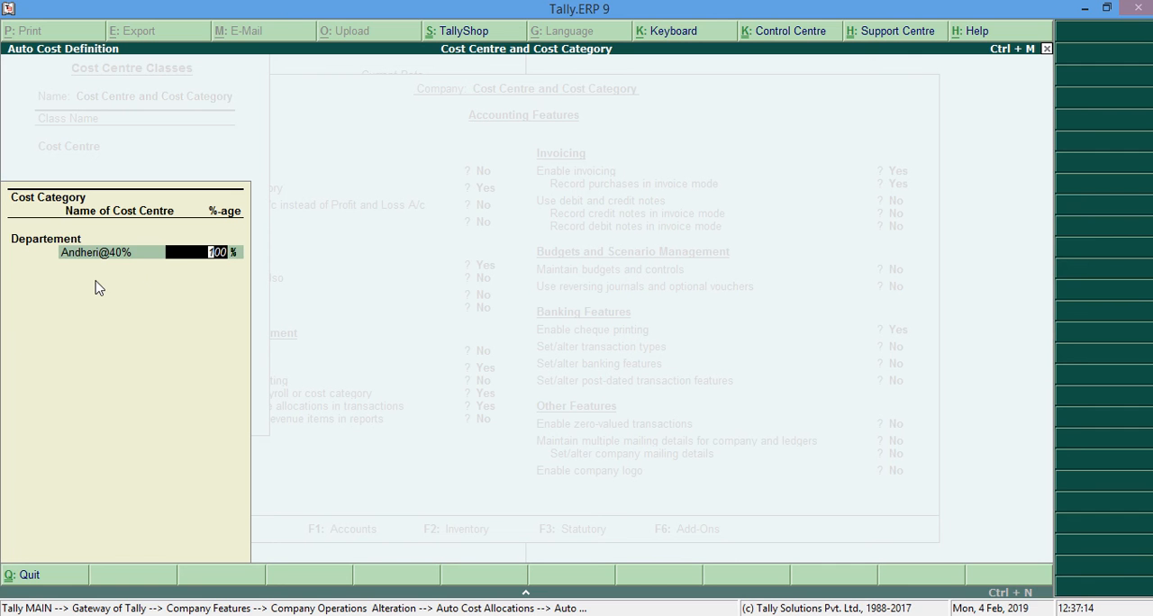
pyautogui.write('40')
pyautogui.press('Return')
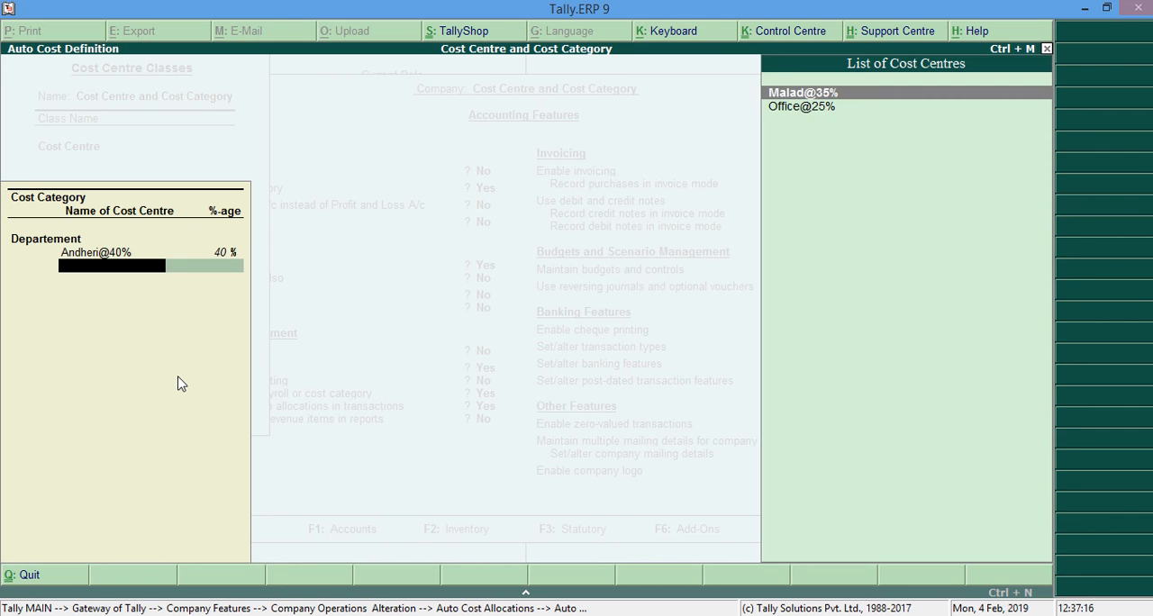
pyautogui.press('Return')
pyautogui.write('35')
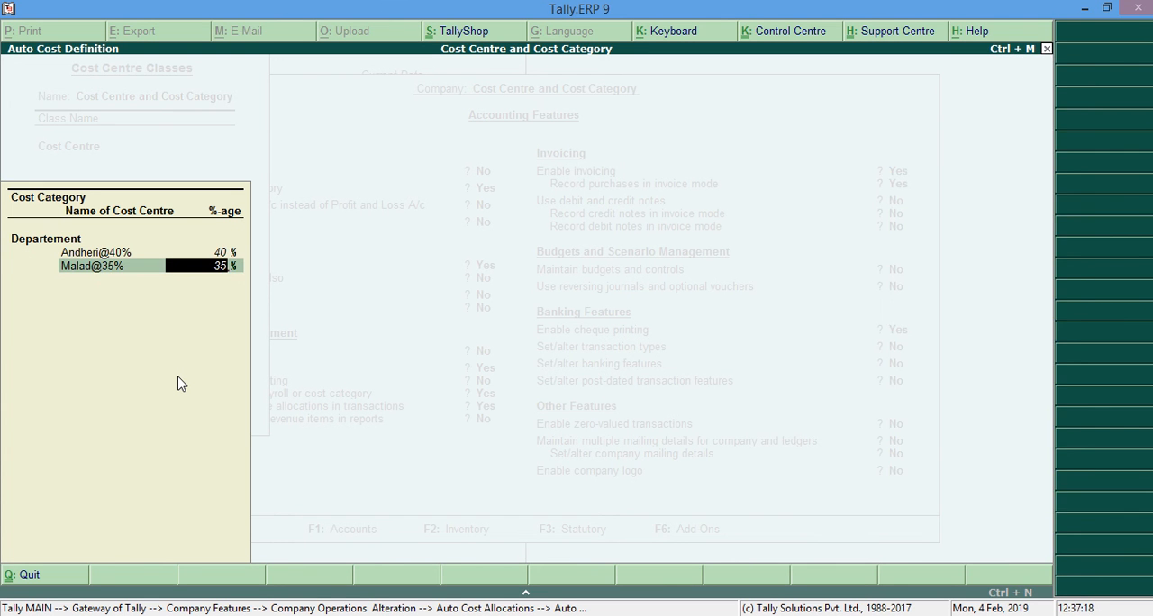
pyautogui.press('Return')
pyautogui.press('Return')
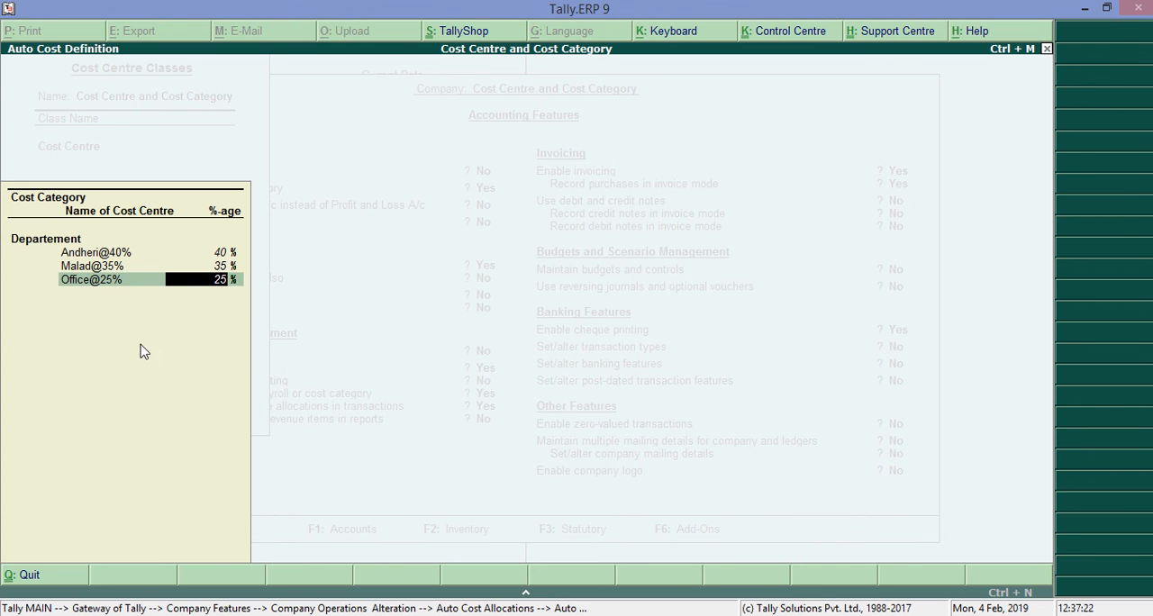
pyautogui.press('Return')
# Save the cost centre class with the accounting features, and check the expenses listed in the Word document before returning to Tally.
pyautogui.press('Return')
pyautogui.press('Return')
pyautogui.press('Return')
pyautogui.press('Return')
pyautogui.press('Return')
pyautogui.press('Return')
pyautogui.press('Return')
pyautogui.press('Return')
pyautogui.press('Return')
pyautogui.press('Return')
pyautogui.press('Return')
pyautogui.press('Return')
pyautogui.press('Return')
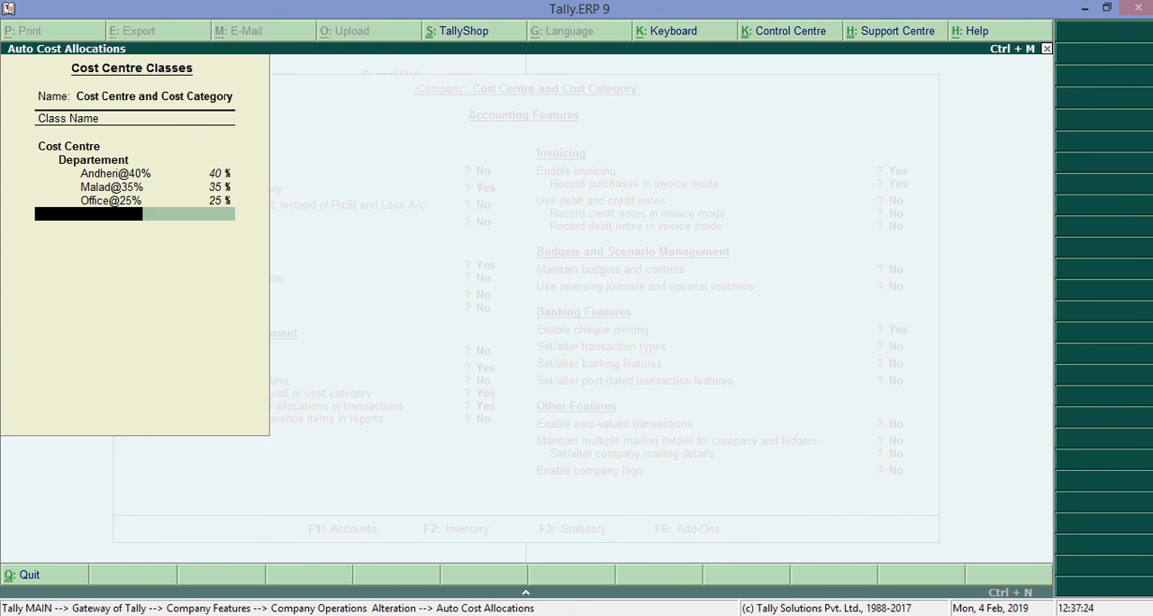
pyautogui.press('Return')
pyautogui.press('Return')
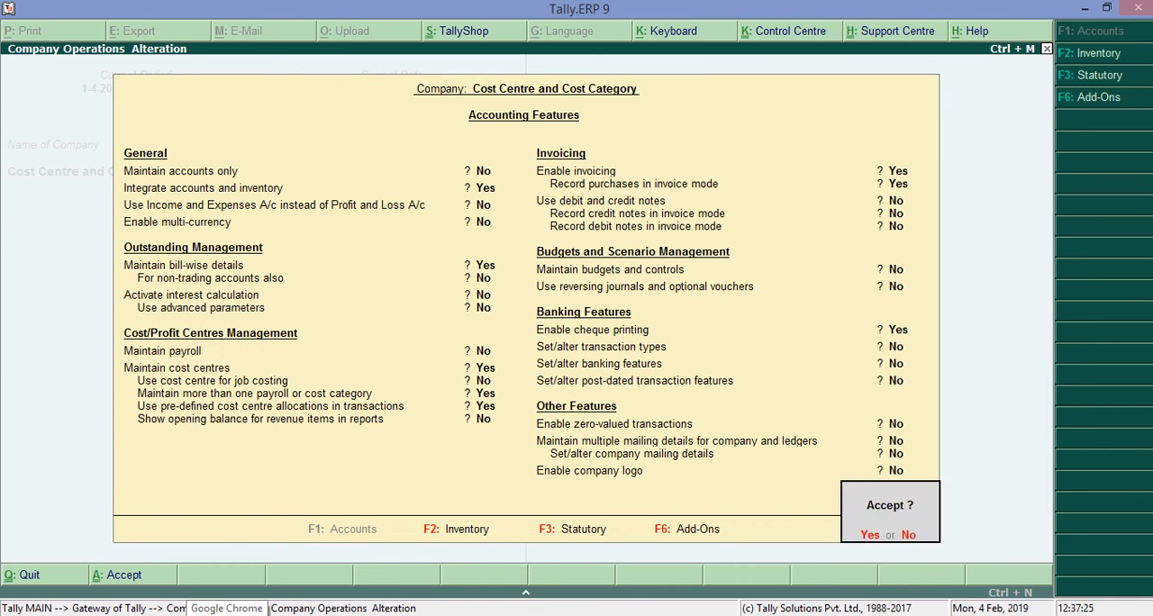
pyautogui.press('Return')
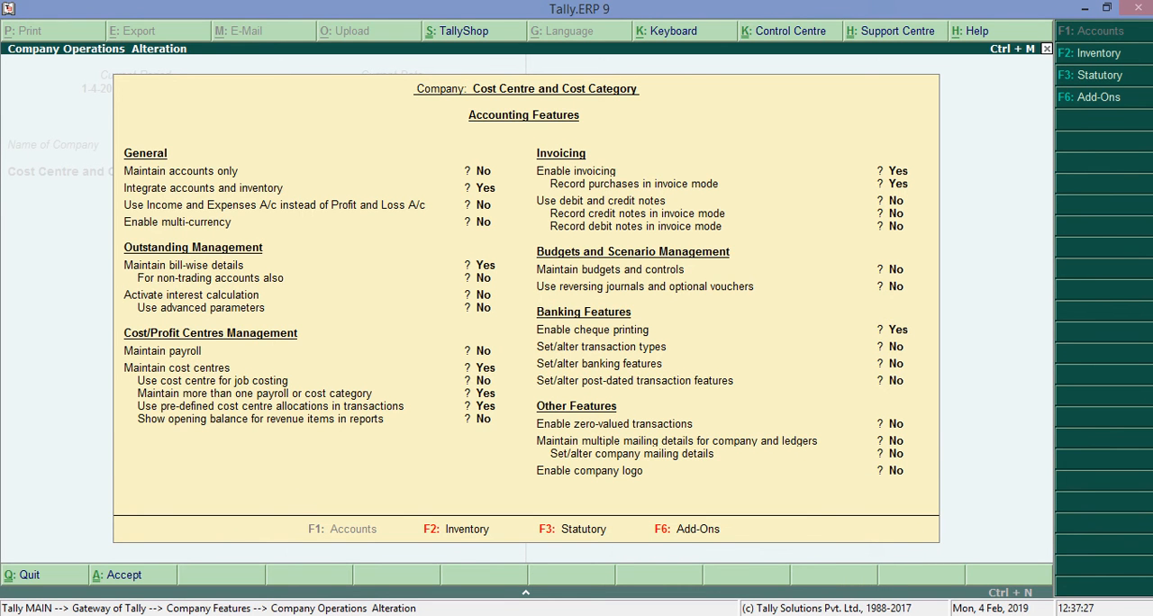
pyautogui.press('Escape')
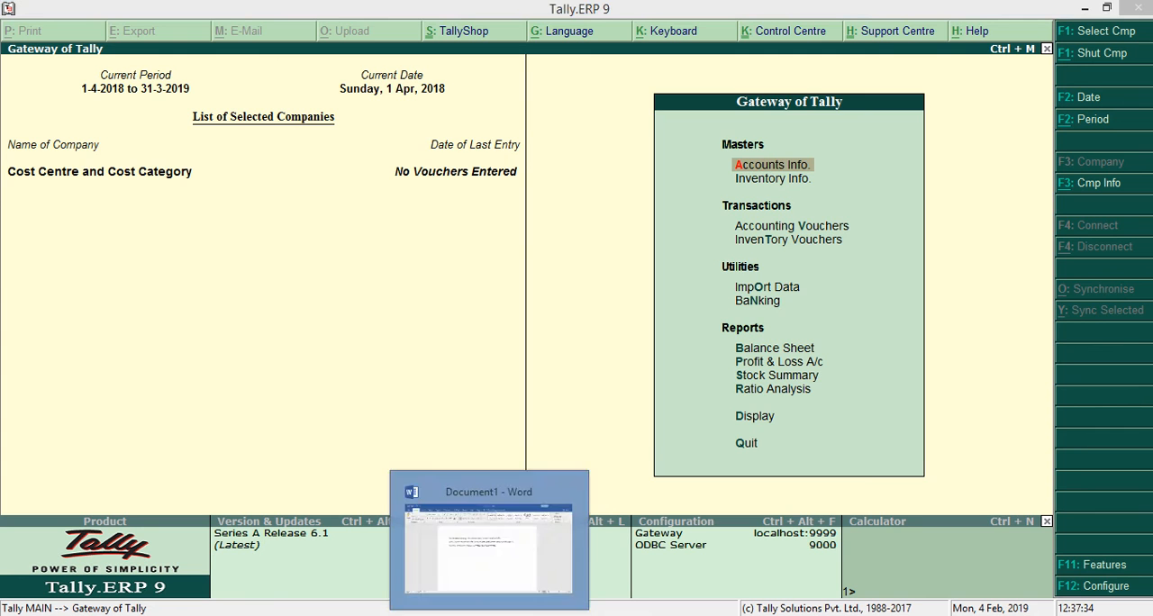
pyautogui.click(500, 610)
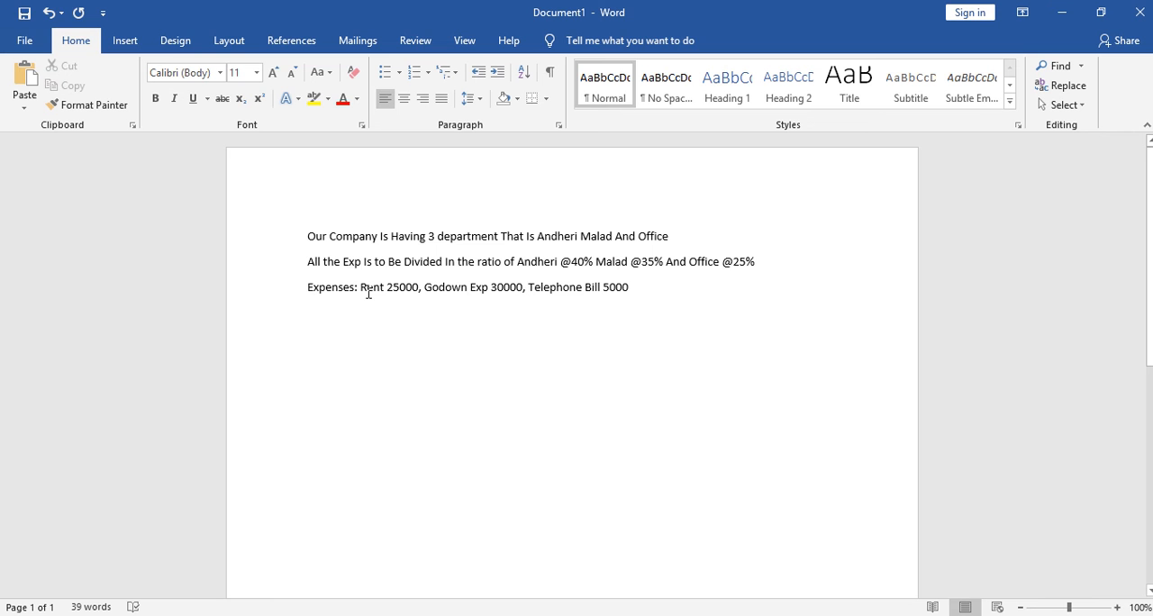
pyautogui.click(1062, 12)
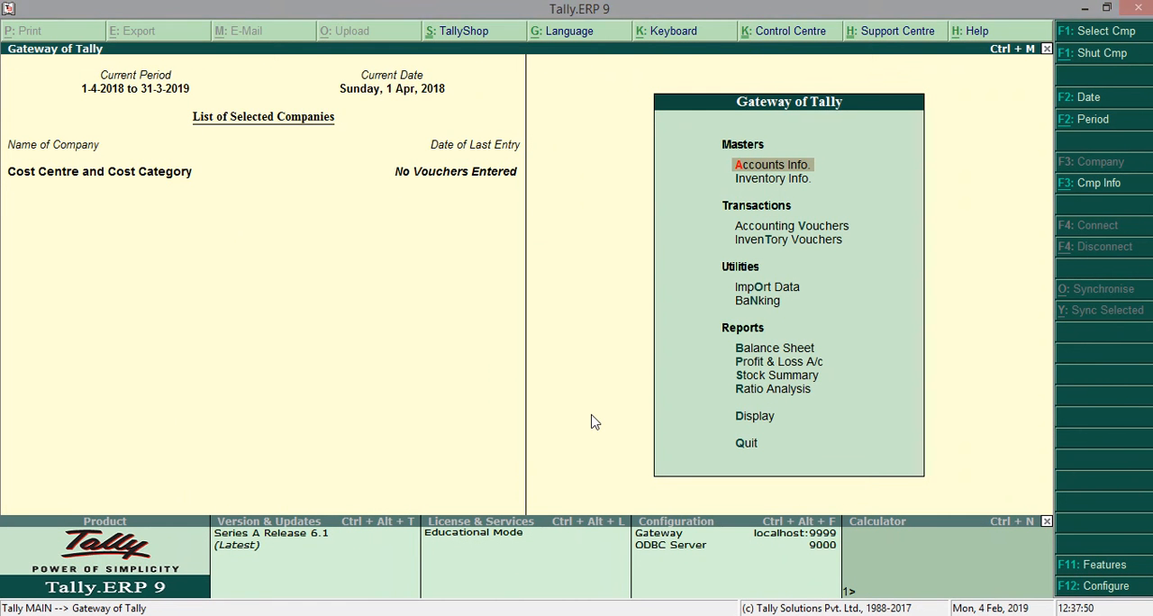
pyautogui.click(736, 171)
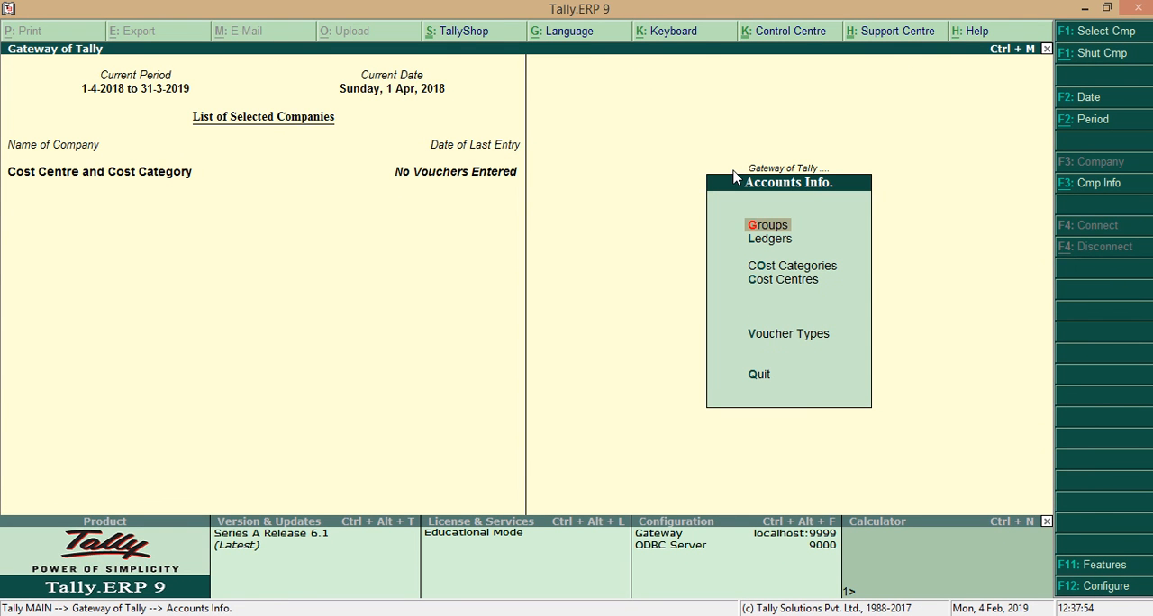
pyautogui.press('Down')
pyautogui.press('Return')
pyautogui.press('Return')
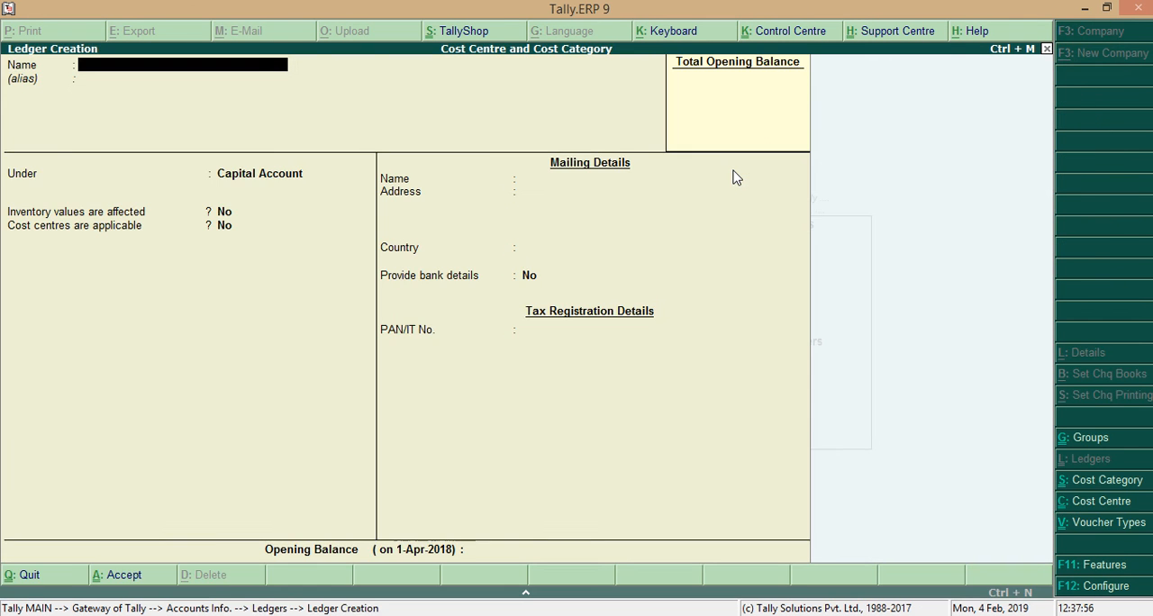
pyautogui.press('Escape')
pyautogui.press('Escape')
pyautogui.press('Escape')
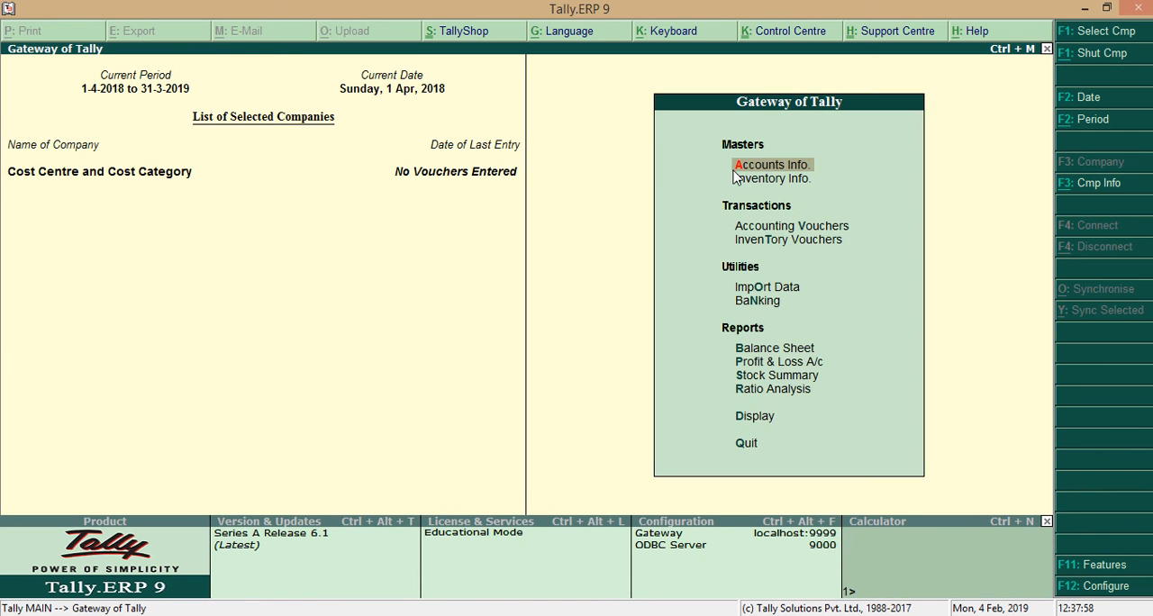
# Create a ledger named Rent under Indirect Expenses, with inventory values not affected and cost centres applicable.
pyautogui.press('Return')
pyautogui.press('Down')
pyautogui.press('Return')
pyautogui.press('Return')
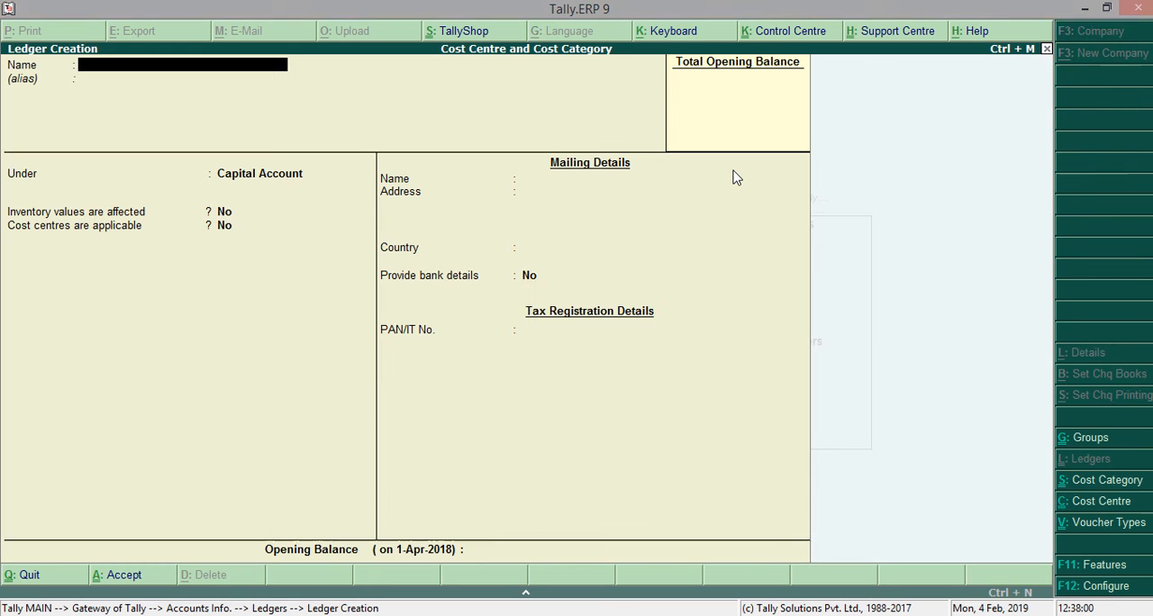
pyautogui.write('Rent')
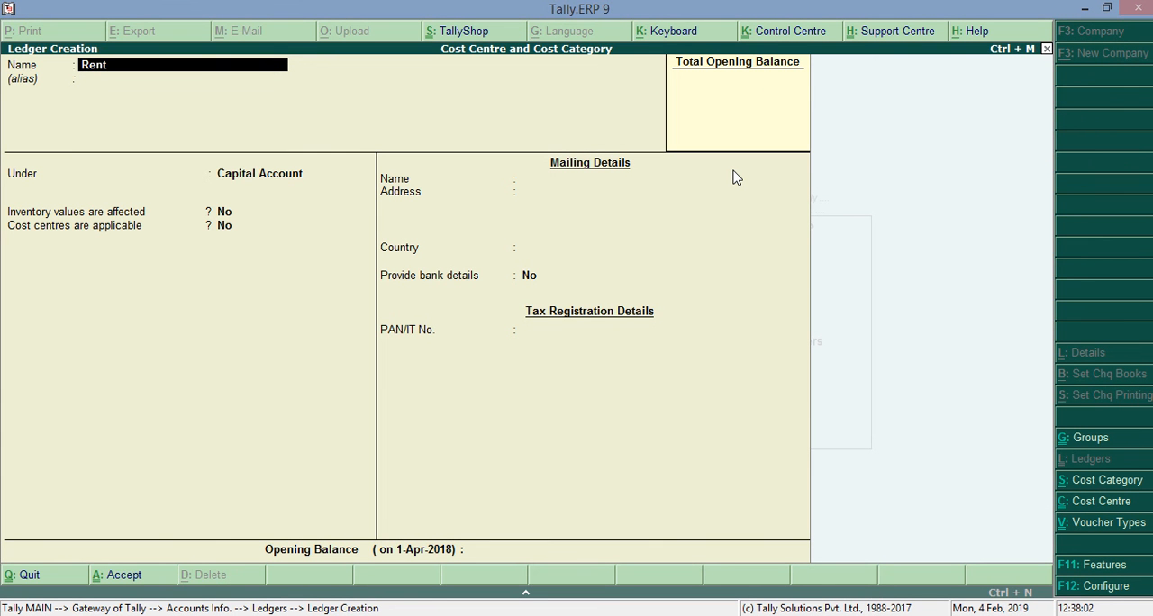
pyautogui.press('Return')
pyautogui.press('Return')
pyautogui.write('Ind')
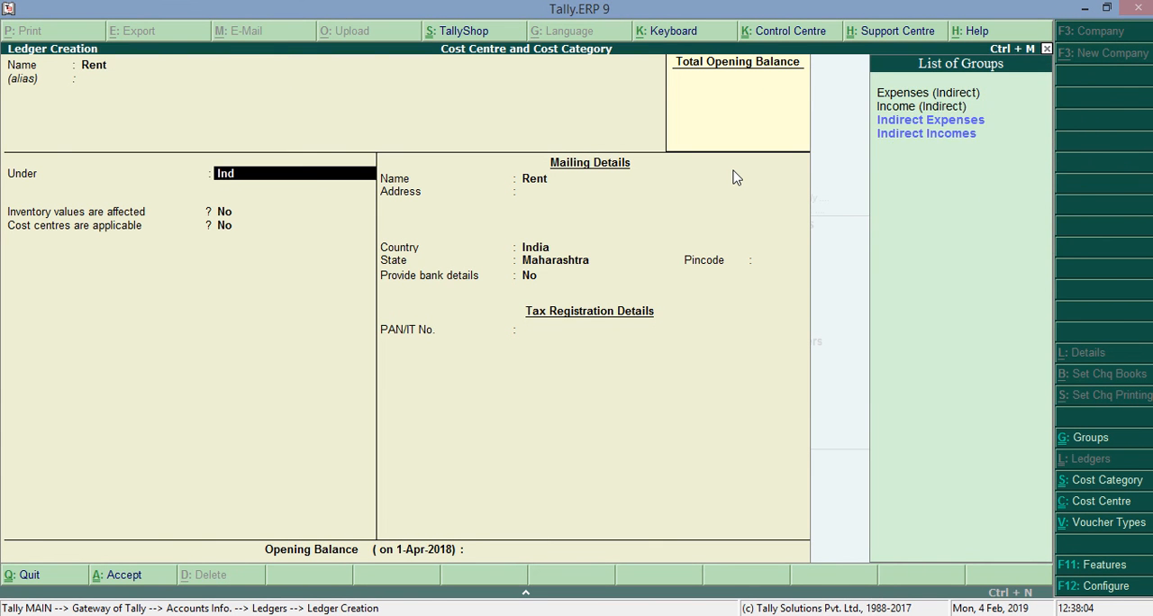
pyautogui.press('Return')
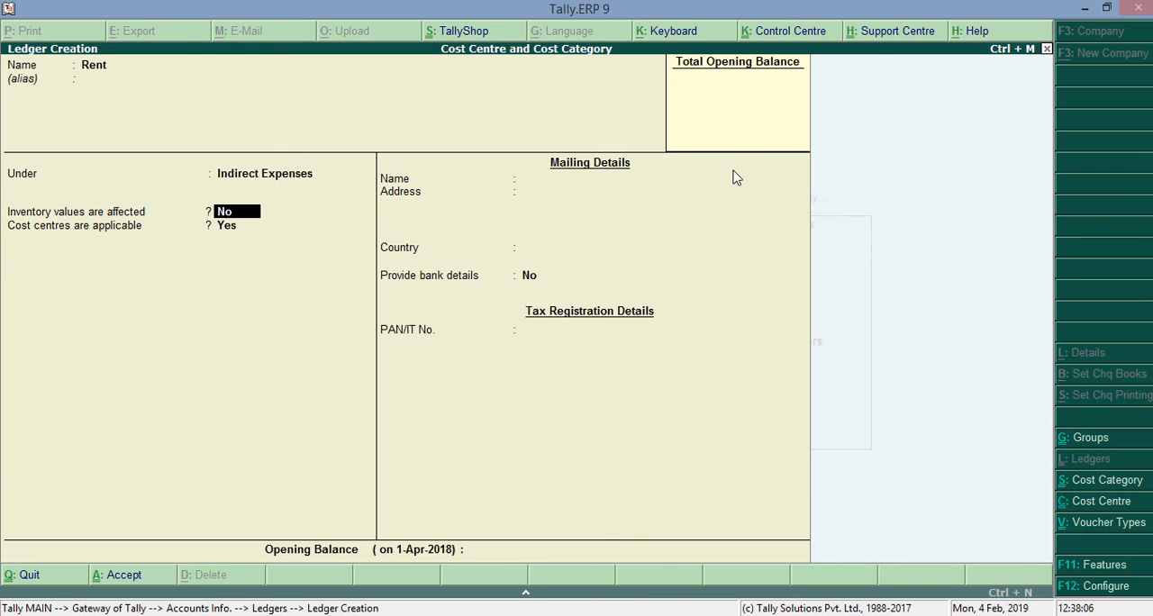
pyautogui.press('Return')
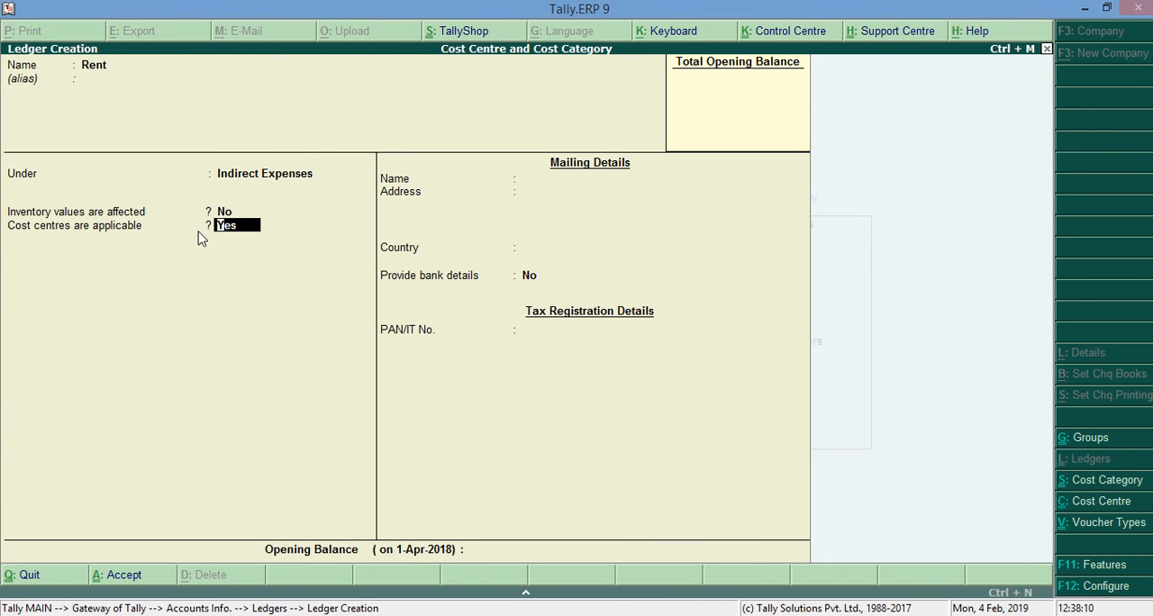
pyautogui.press('Return')
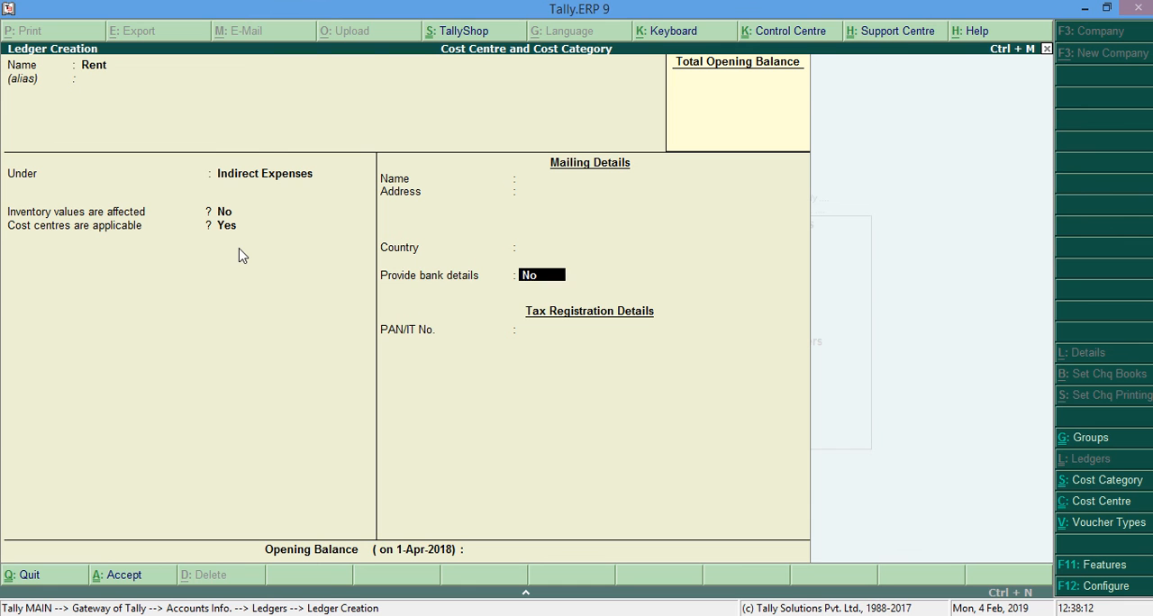
pyautogui.press('Return')
pyautogui.press('Return')
pyautogui.press('Return')
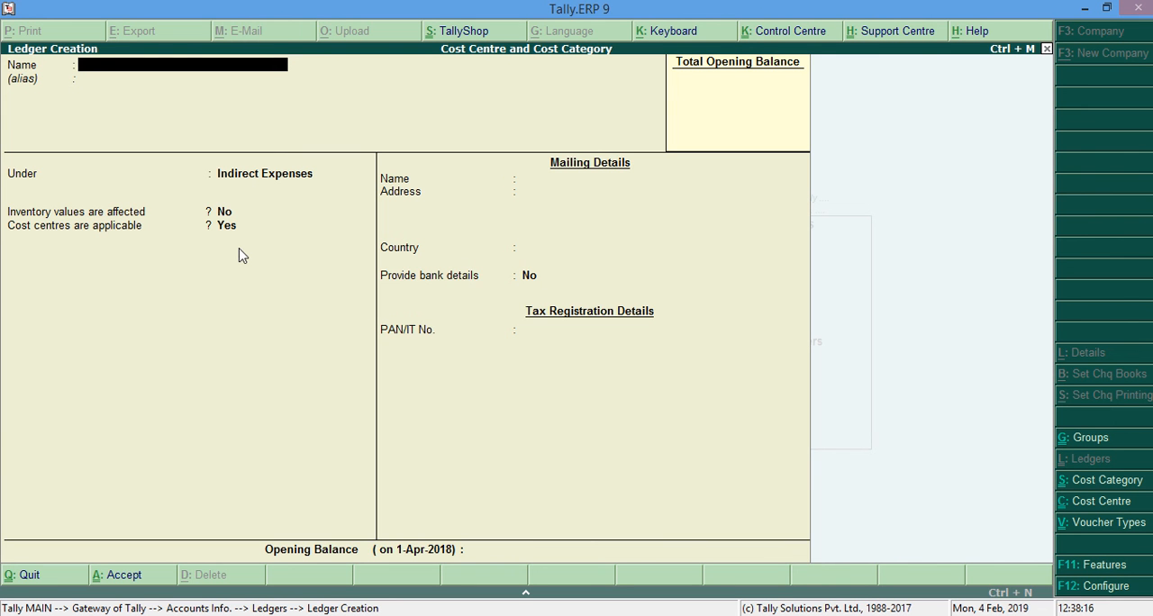
# Create a ledger named Godown under Indirect Expenses with cost centres applicable.
pyautogui.write('Godow')
pyautogui.press('Return')
pyautogui.press('Return')
pyautogui.press('Return')
pyautogui.press('Return')
pyautogui.press('Return')
pyautogui.press('Return')
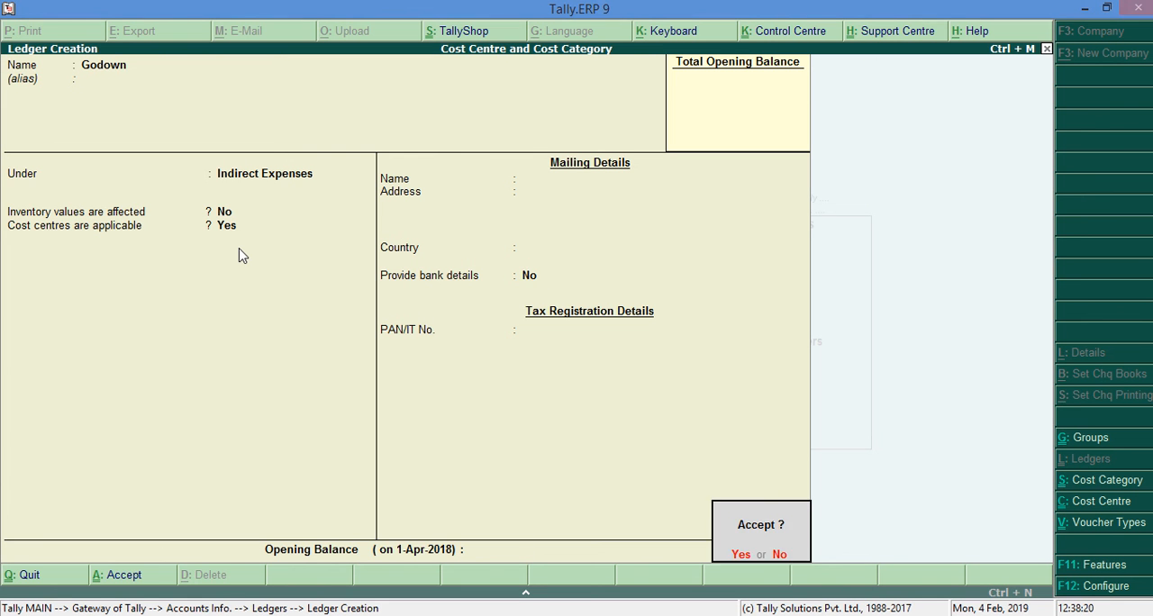
pyautogui.press('Return')
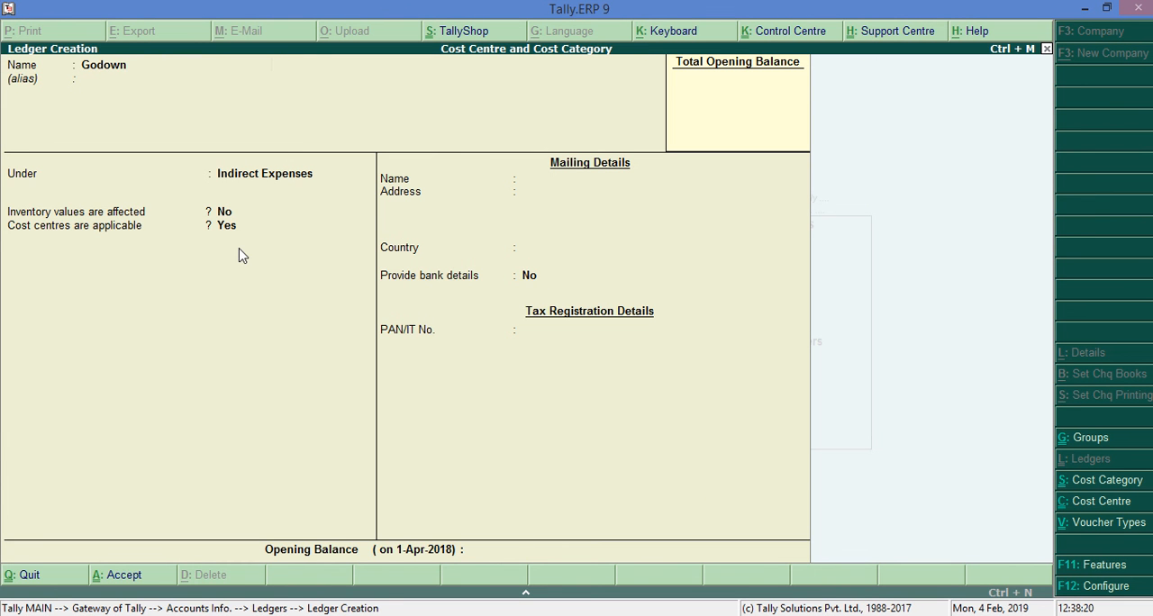
# Create a ledger named Telephone Bill under Indirect Expenses with cost centres applicable.
pyautogui.write('Telephone Bill')
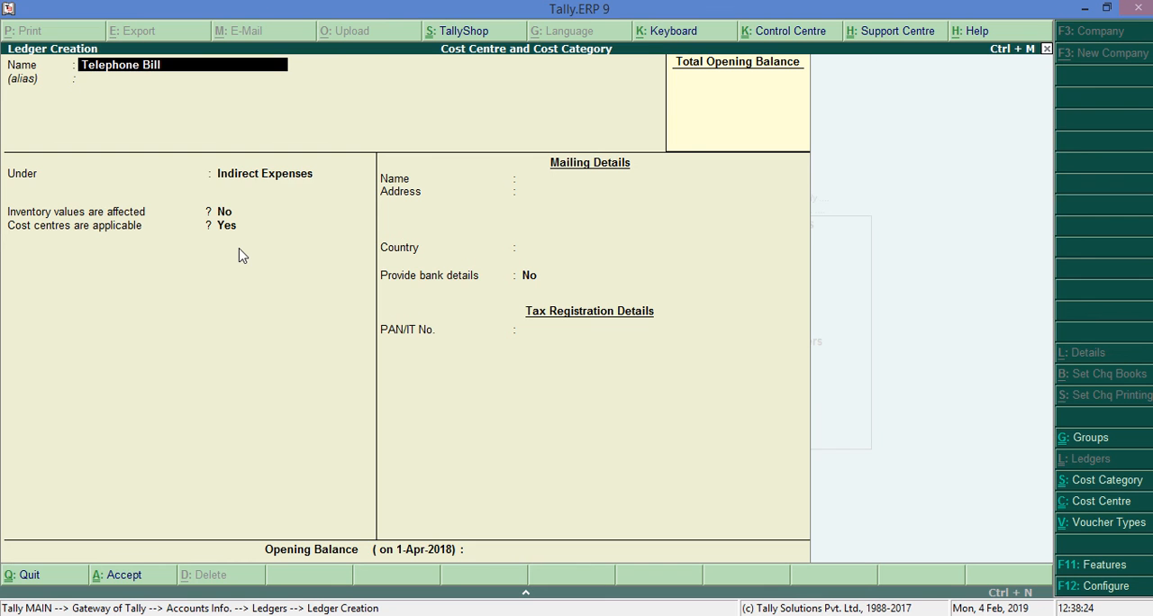
pyautogui.press('Return')
pyautogui.press('Return')
pyautogui.press('Return')
pyautogui.press('Return')
pyautogui.press('Return')
pyautogui.press('Return')
pyautogui.press('Return')
pyautogui.press('Return')
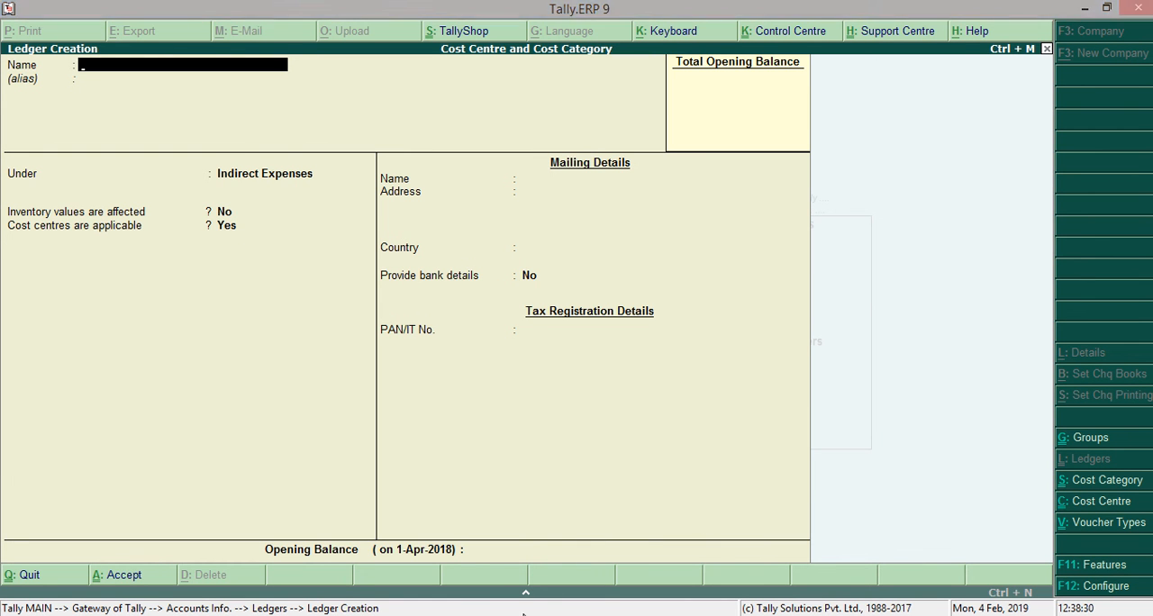
# Check the expense amounts in the Word document, and start a new payment voucher in Tally.
pyautogui.hotkey('alt', 'Tab')
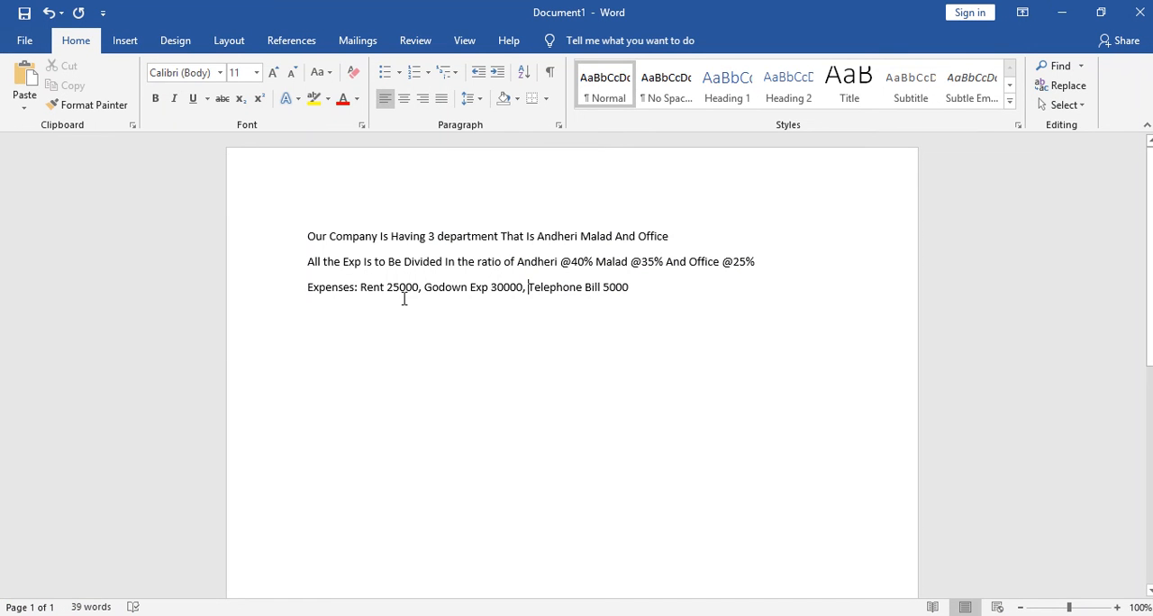
pyautogui.click(1050, 14)
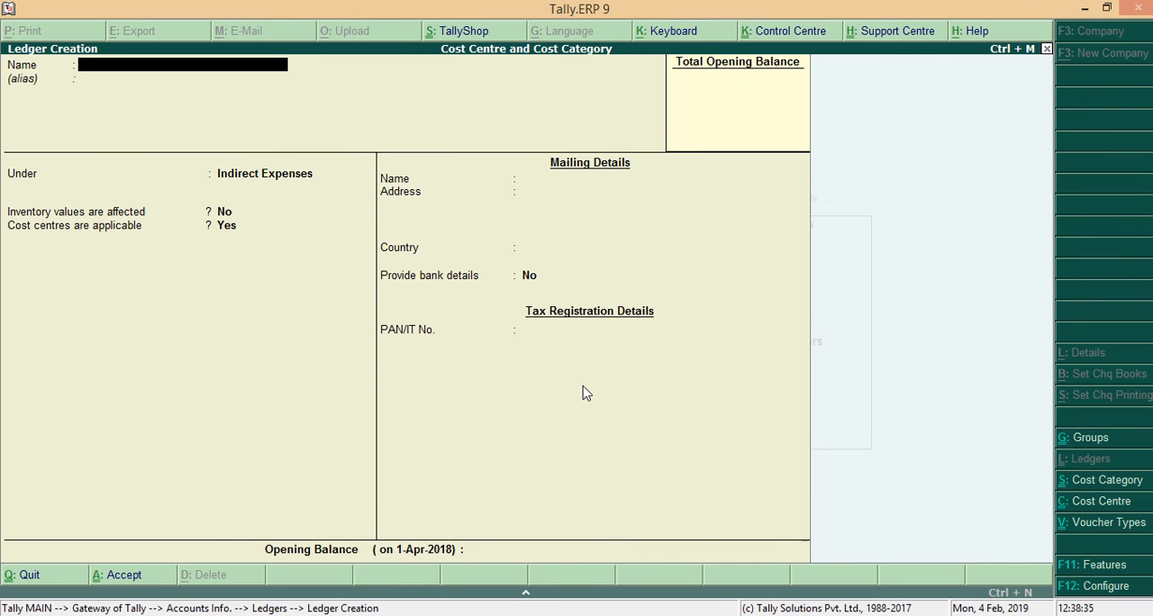
pyautogui.press('Escape')
pyautogui.press('Escape')
pyautogui.press('Down')
pyautogui.press('Down')
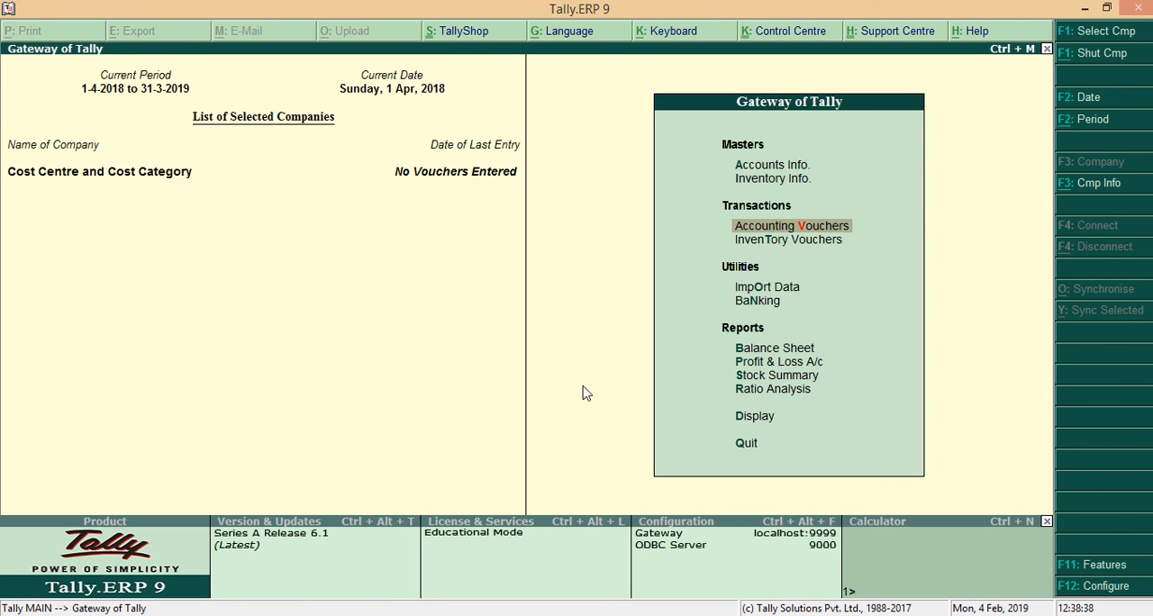
pyautogui.press('Return')
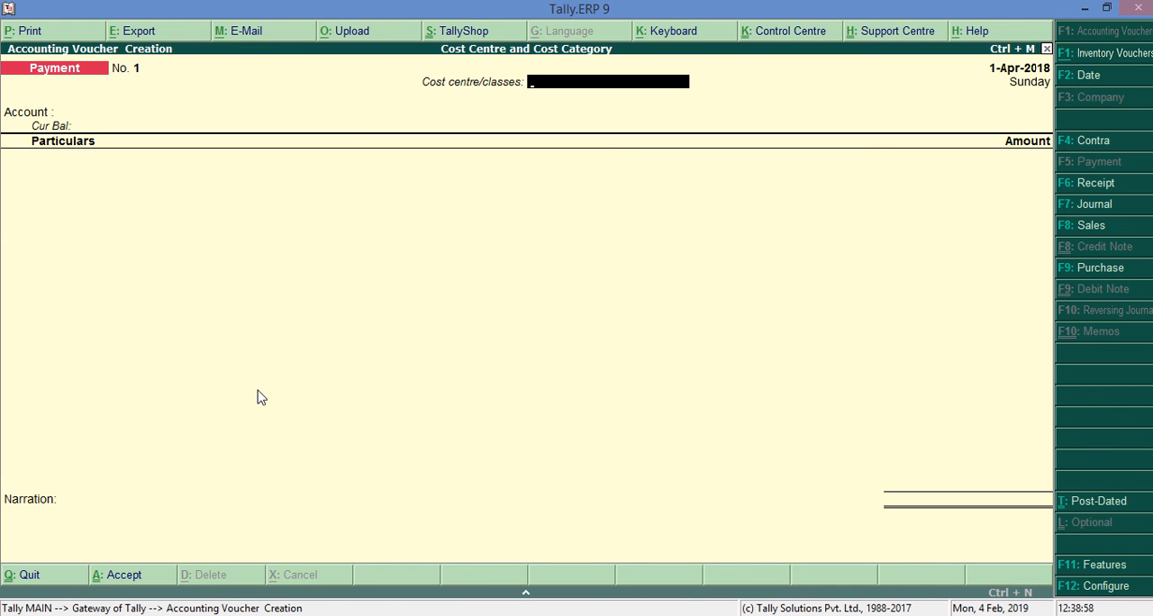
# Review the payment voucher configuration, including the single entry mode option, and return to the voucher.
pyautogui.press('F12')
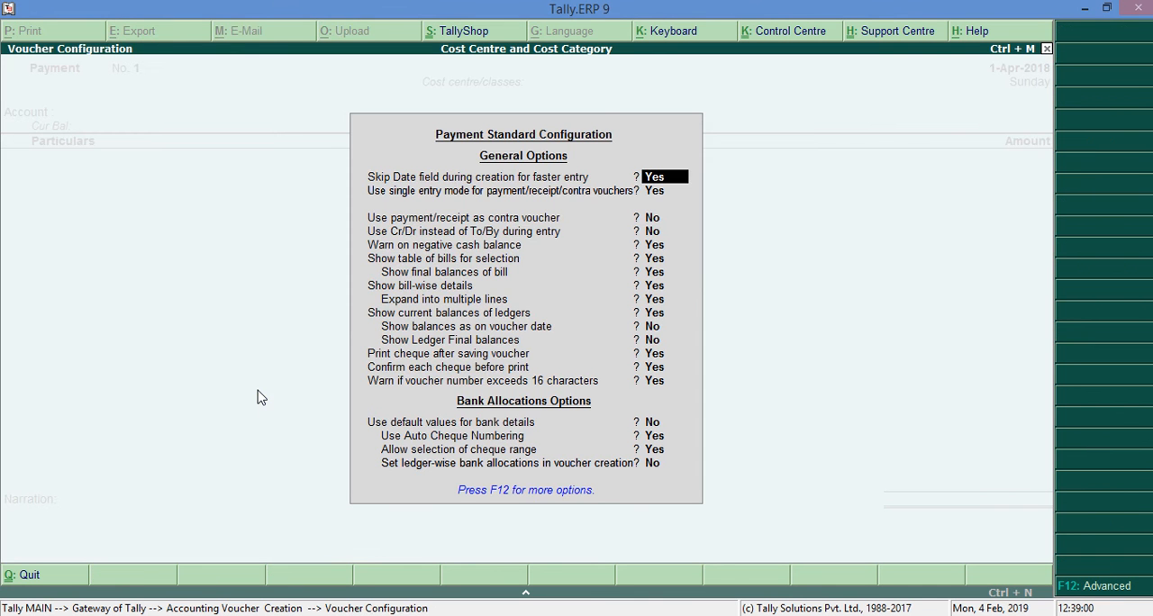
pyautogui.press('Return')
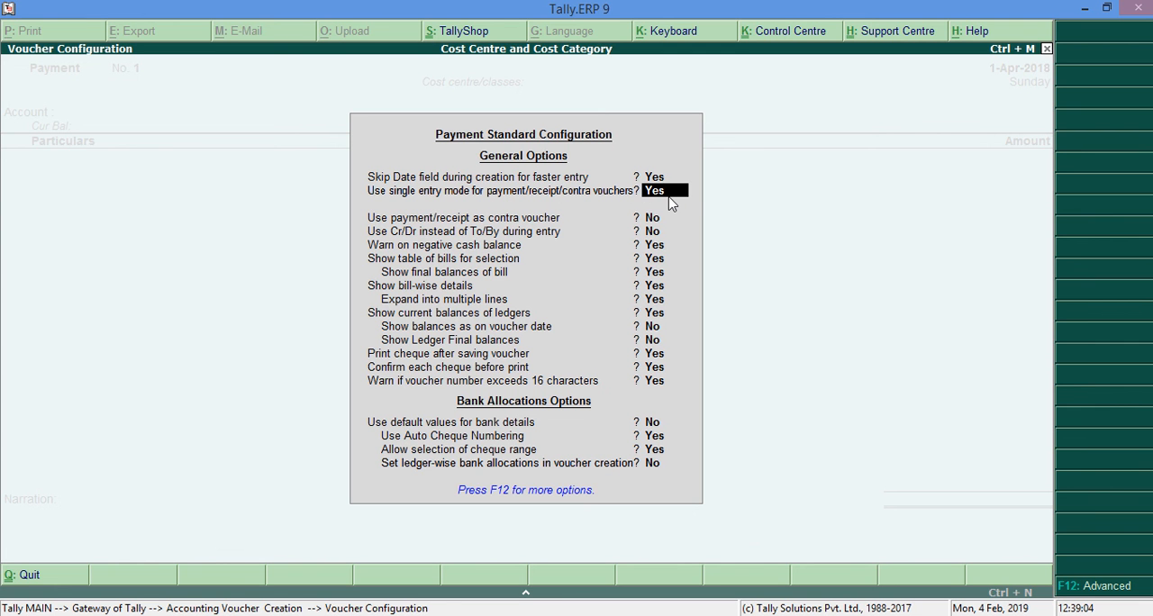
pyautogui.press('Return')
pyautogui.press('Return')
pyautogui.press('Return')
pyautogui.press('Return')
pyautogui.press('Return')
pyautogui.press('Return')
pyautogui.press('Return')
pyautogui.press('Return')
pyautogui.press('Return')
pyautogui.press('Return')
pyautogui.press('Return')
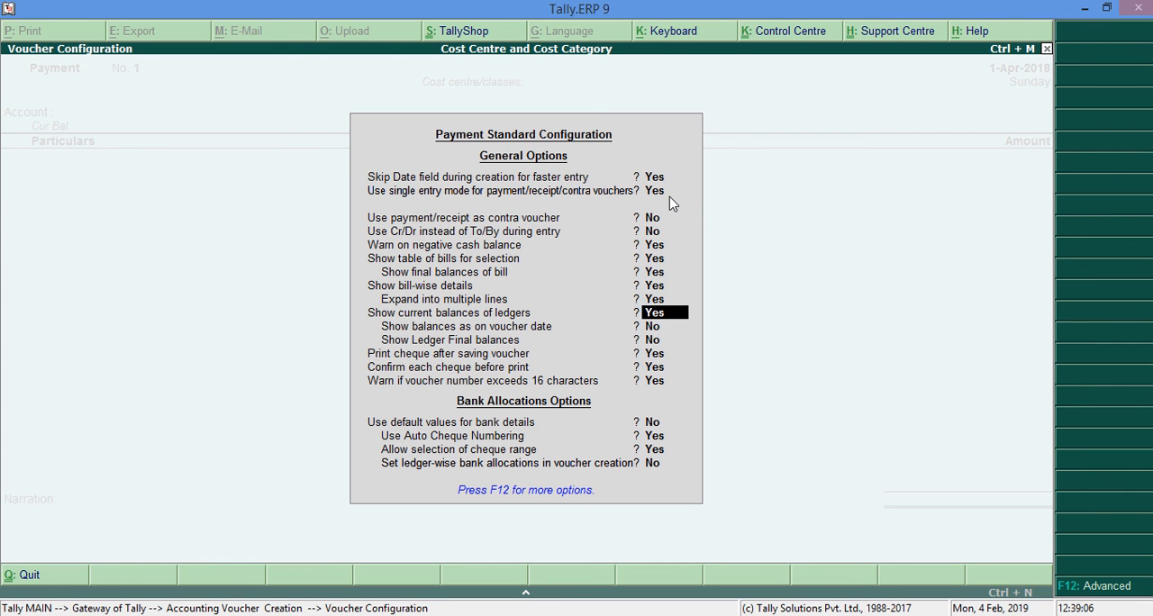
pyautogui.press('Return')
pyautogui.press('Return')
pyautogui.press('Return')
pyautogui.press('Return')
pyautogui.press('Return')
pyautogui.press('Return')
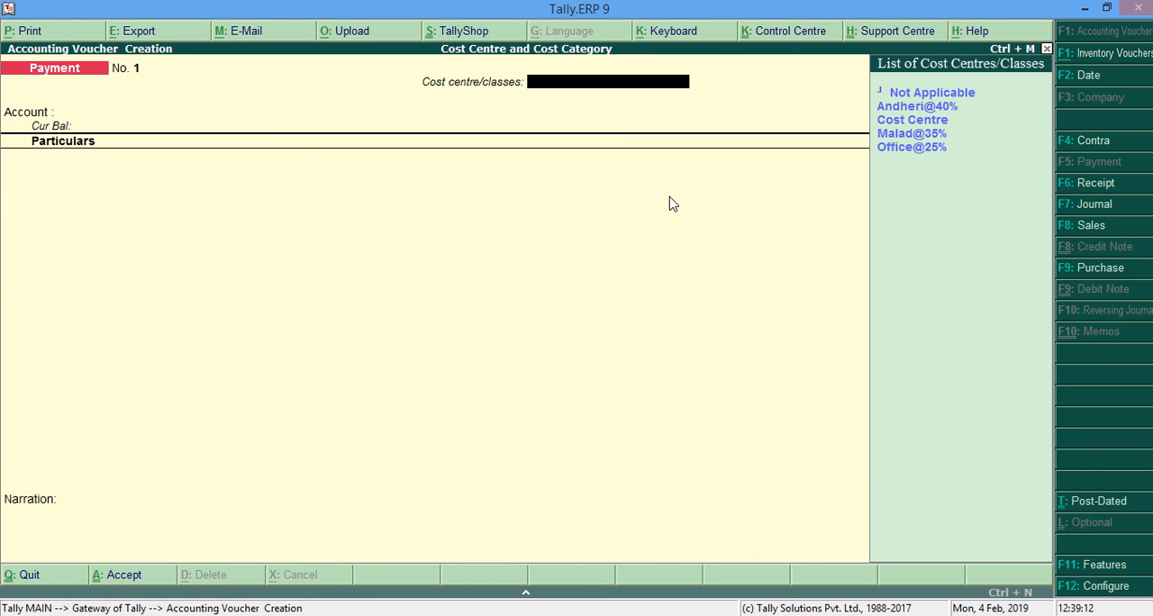
# Choose the Cost Centre class for the payment voucher.
pyautogui.press('Down')
pyautogui.press('Down')
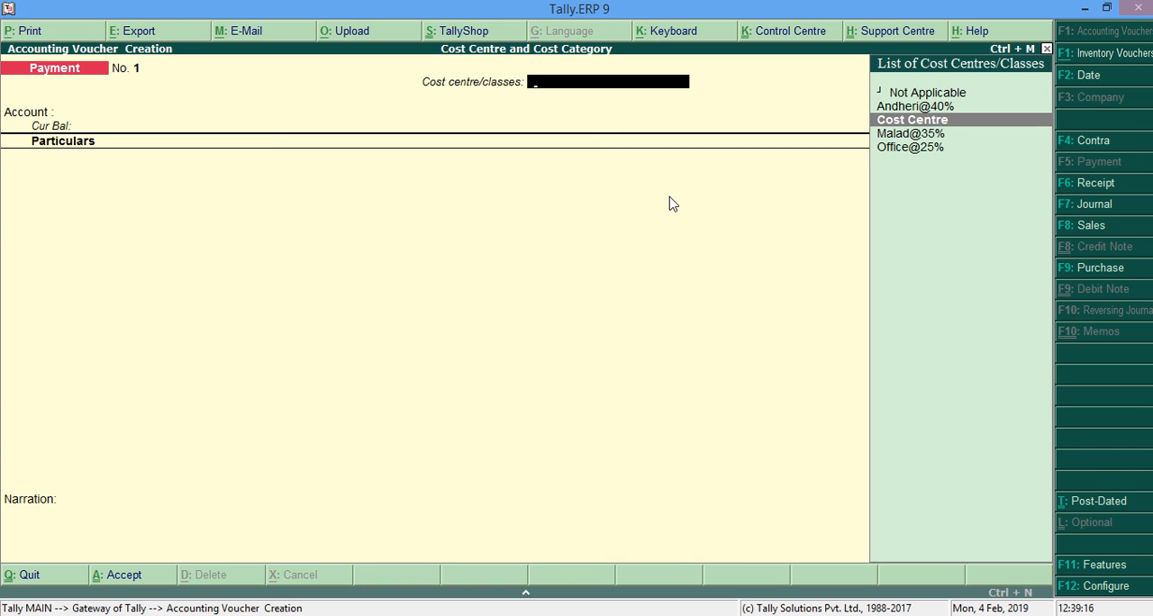
pyautogui.press('Return')
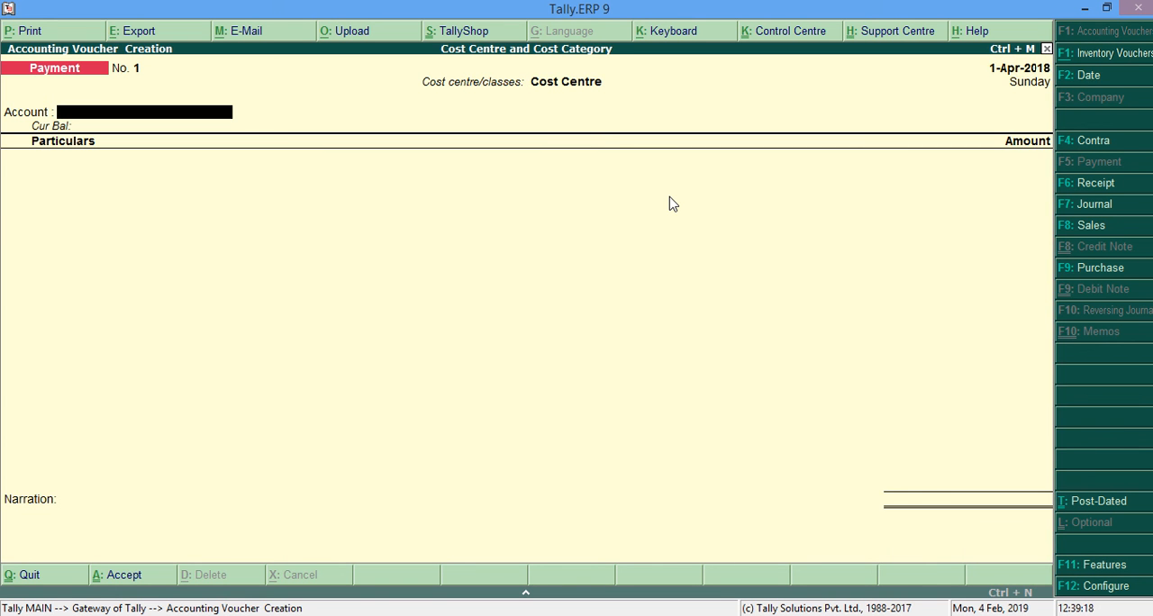
# Set Cash as the payment account and choose the Rent ledger as the voucher's first particular.
pyautogui.press('space')
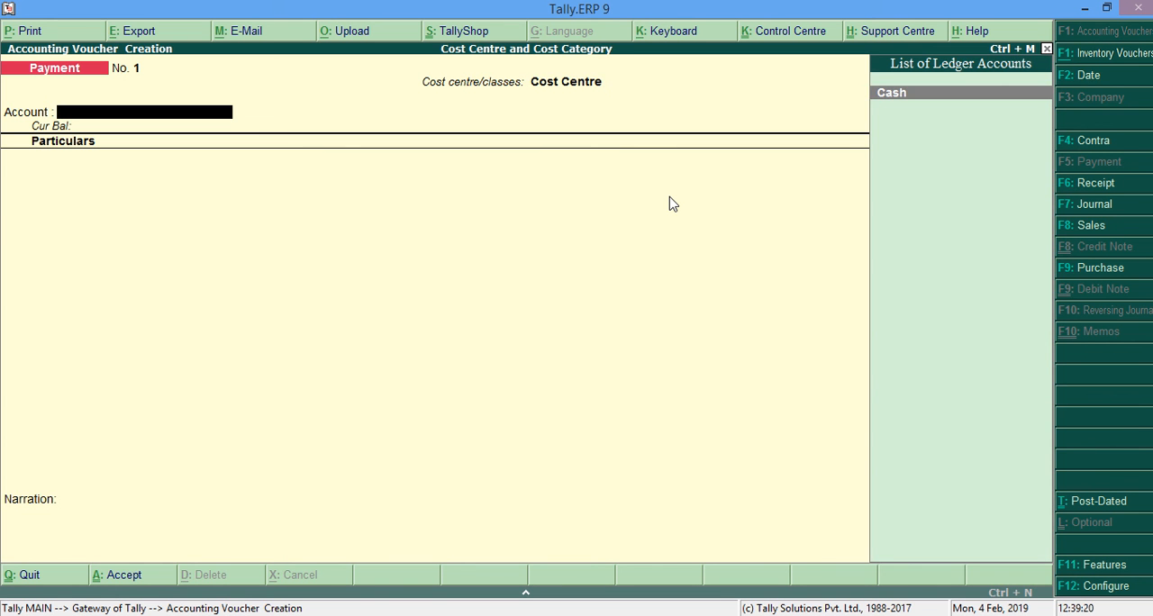
pyautogui.press('Return')
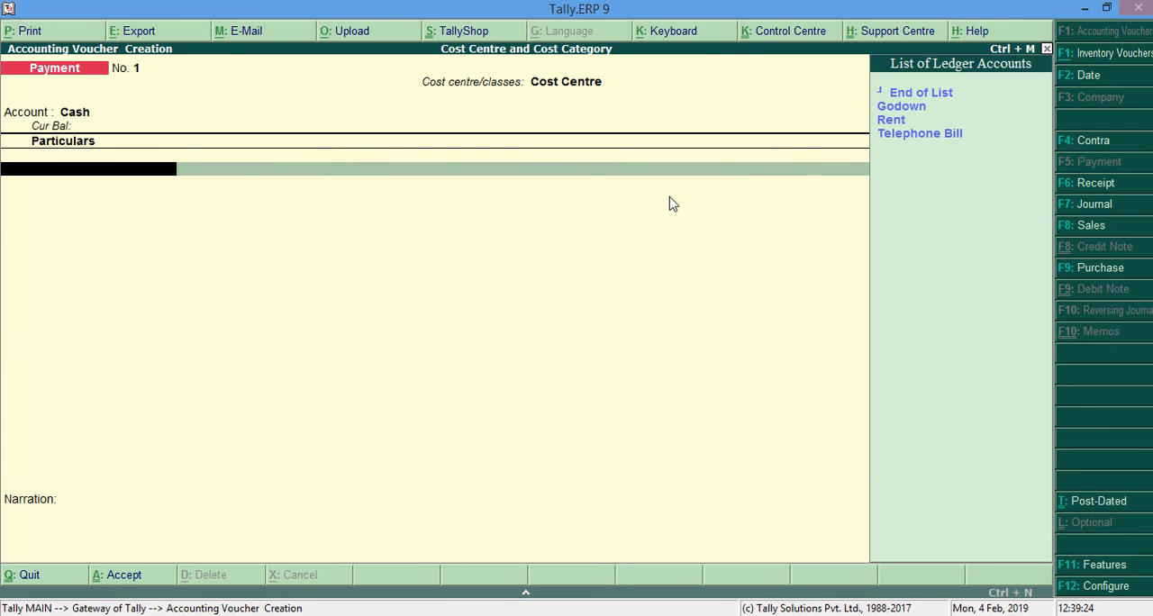
pyautogui.press('Down')
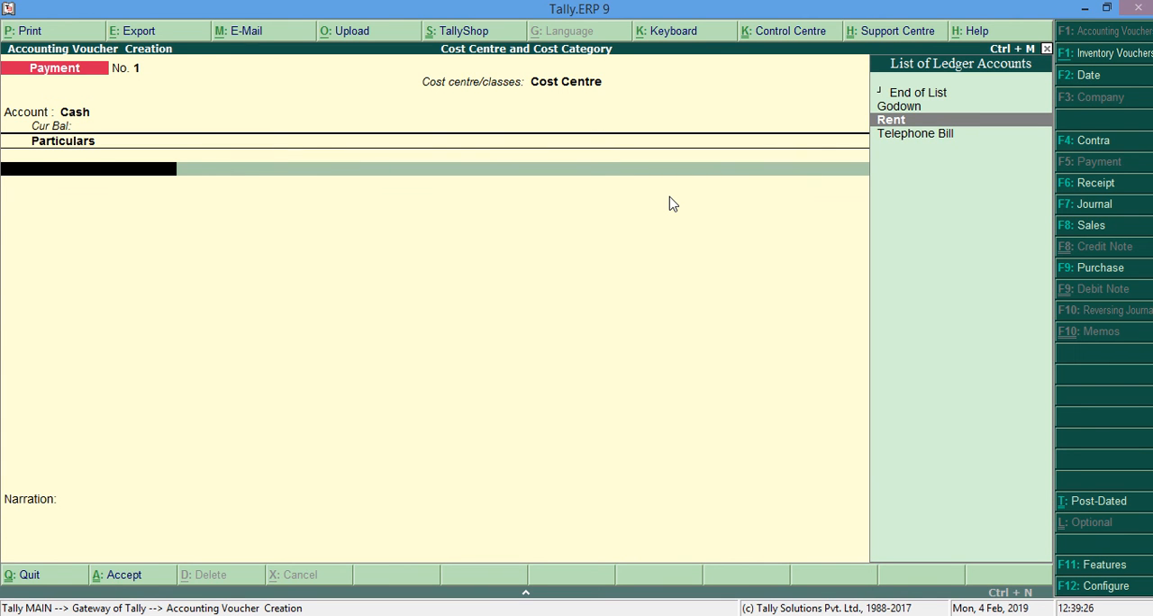
pyautogui.press('Return')
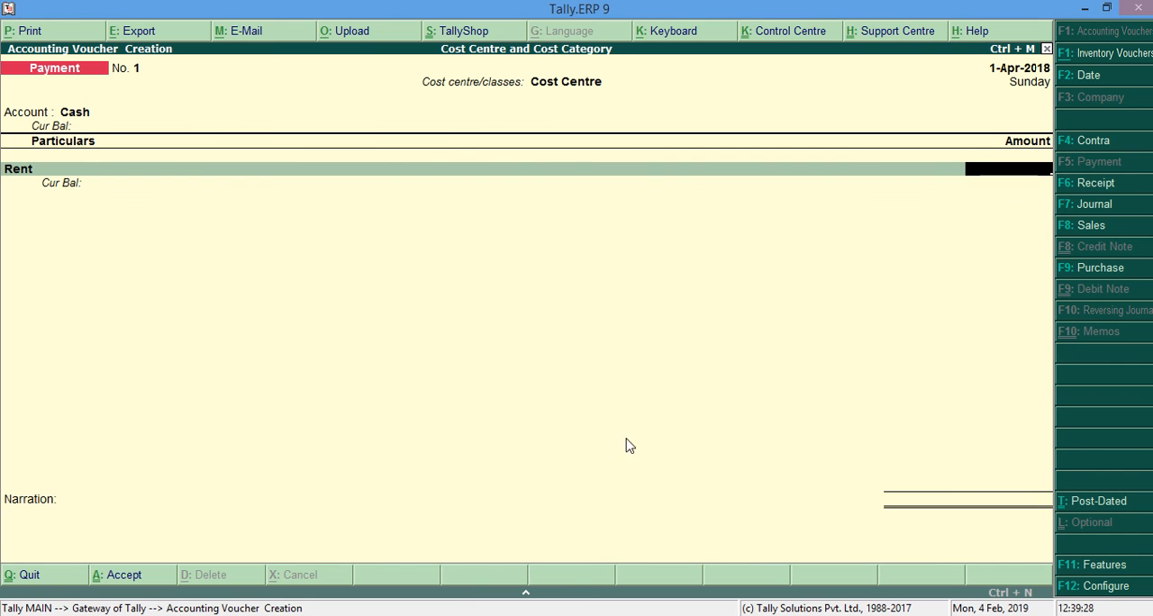
# Check the rent amount in the Word document, enter 25000 for Rent in Tally, and save the payment voucher without a narration.
pyautogui.click(505, 614)
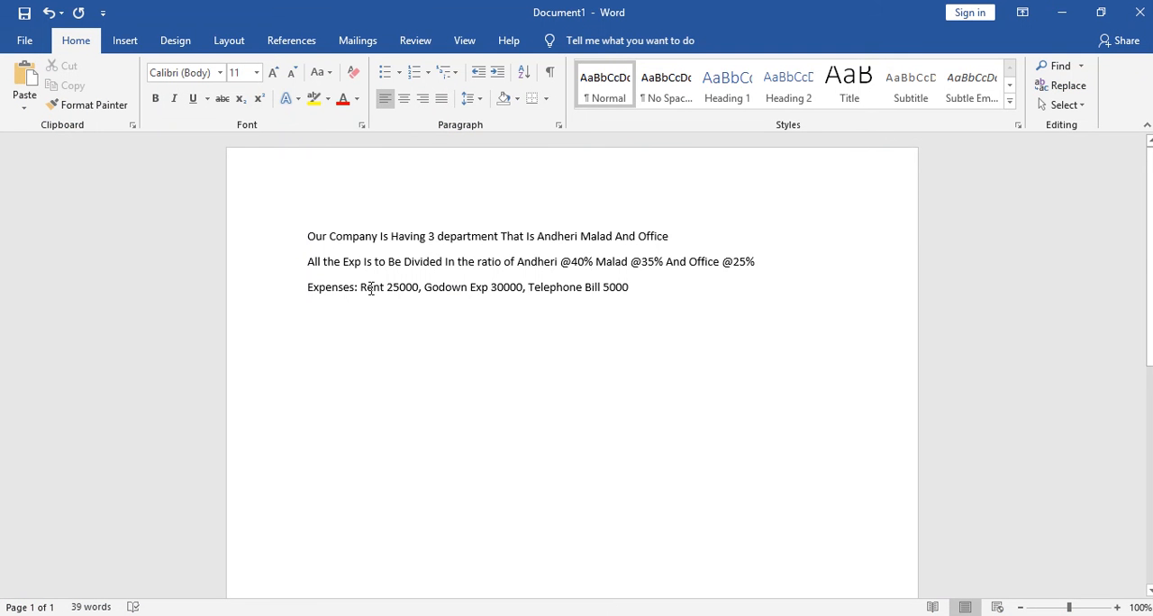
pyautogui.click(1062, 13)
pyautogui.write('25000')
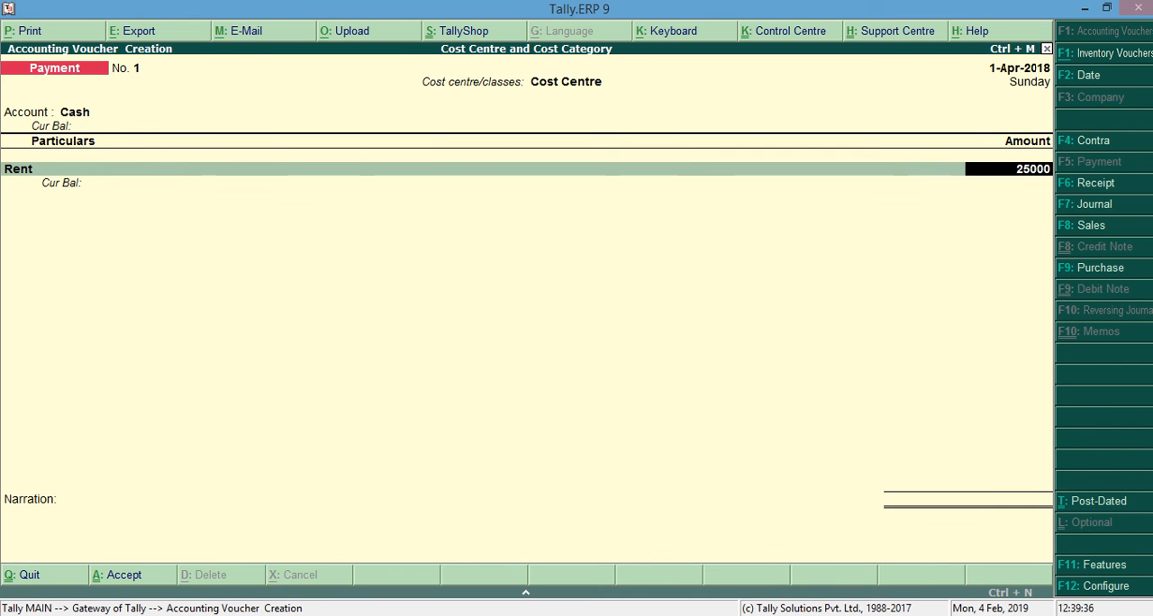
pyautogui.press('Return')
pyautogui.press('Return')
pyautogui.press('Return')
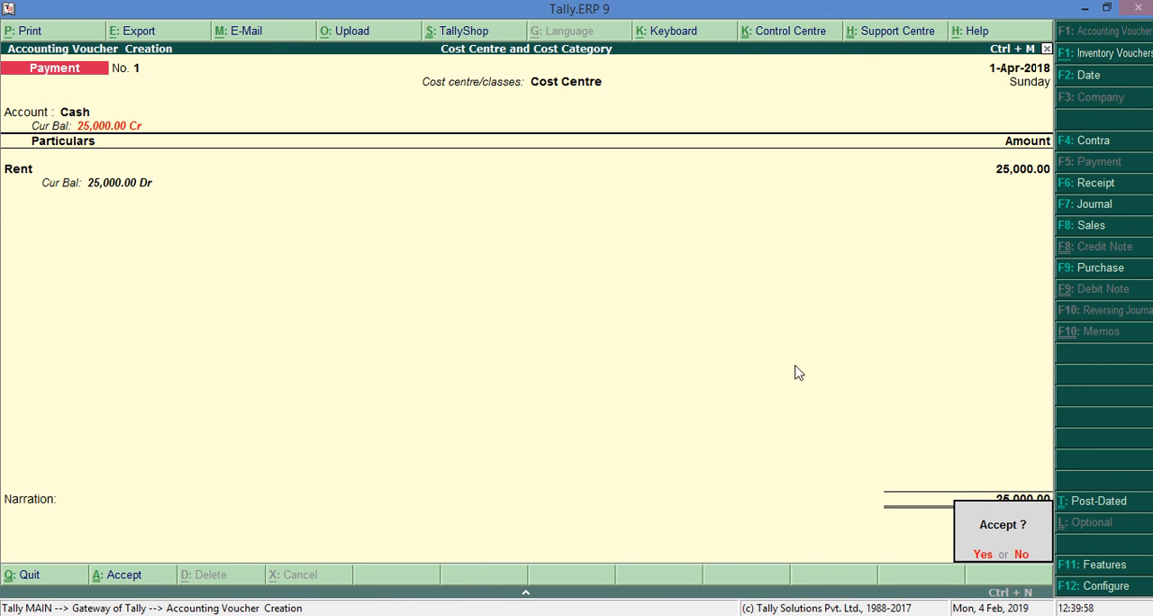
pyautogui.press('Return')
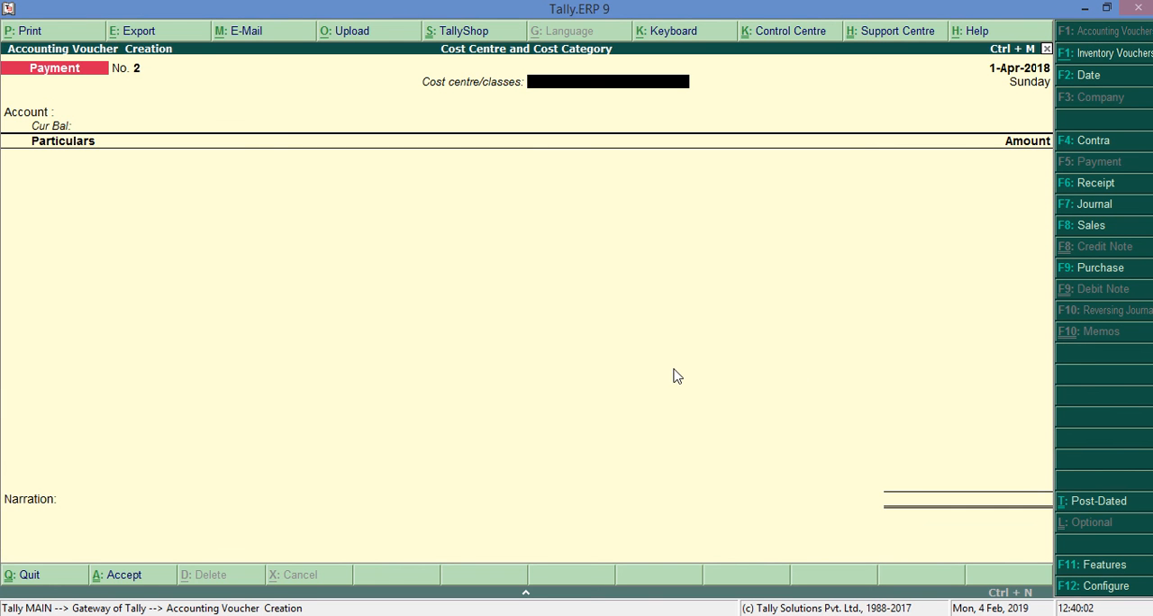
# In the Word document, add the note "Press page up button" on a new line below the expenses.
pyautogui.click(466, 597)
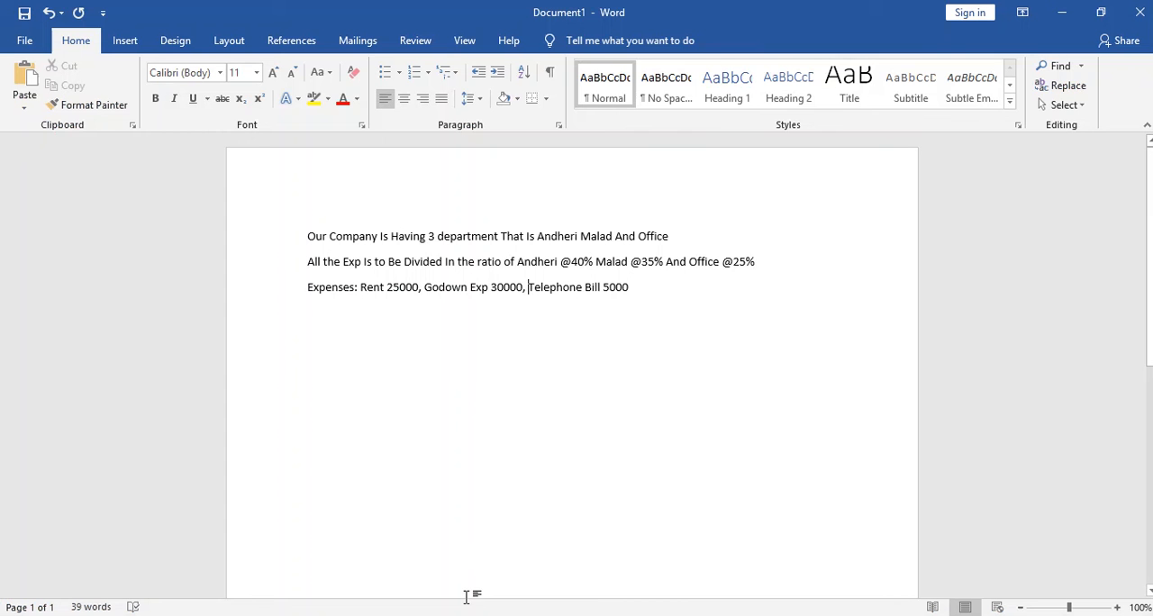
pyautogui.click(688, 281)
pyautogui.press('Return')
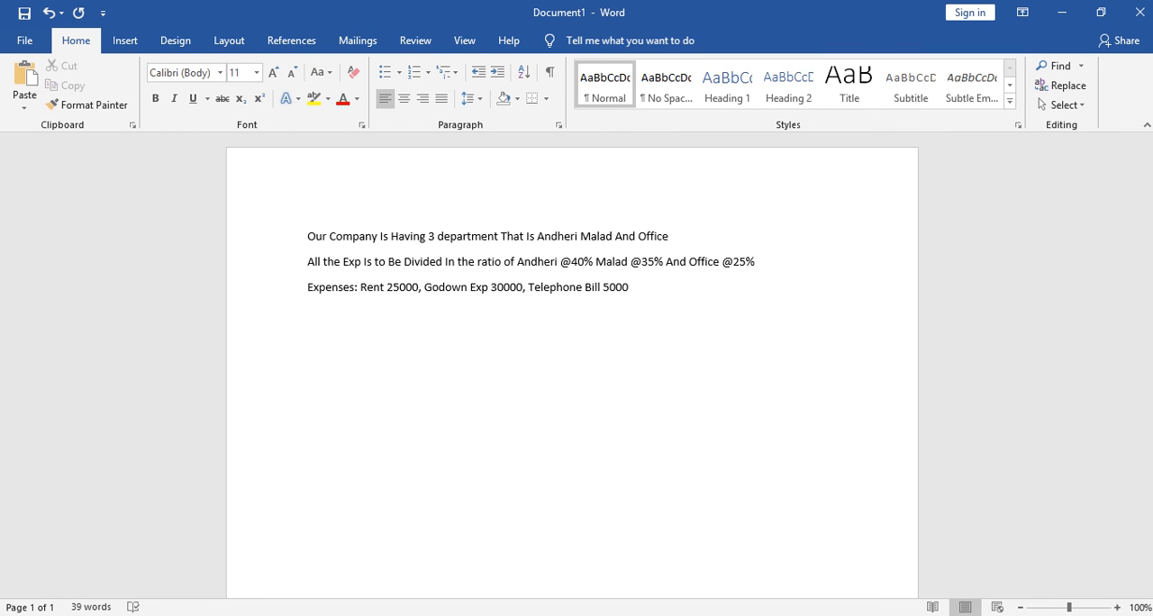
pyautogui.write('Press page up butto')
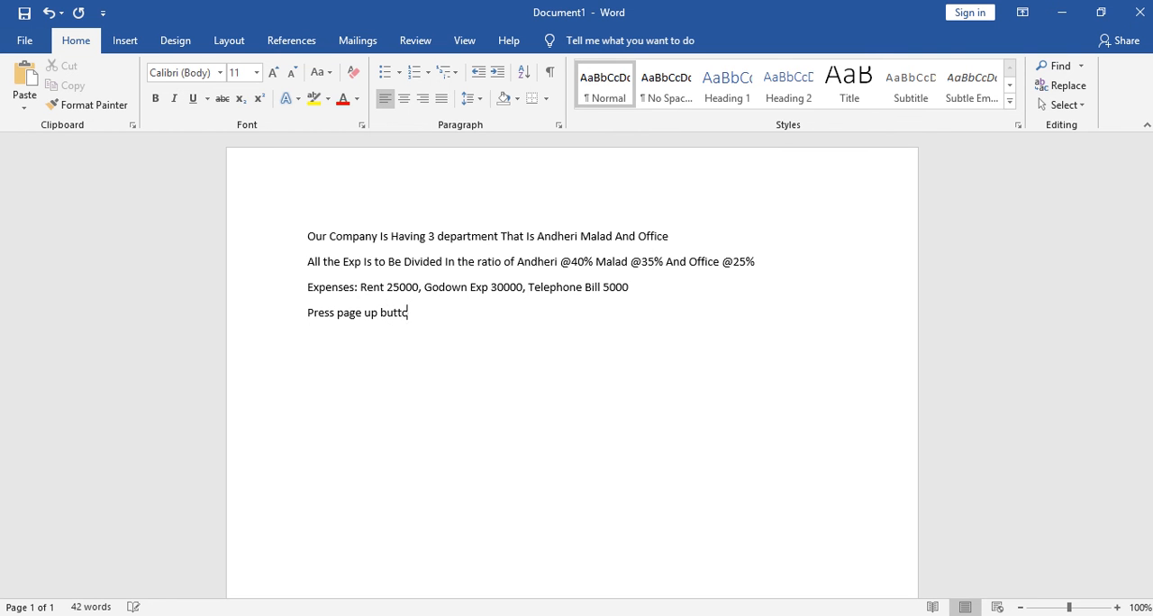
pyautogui.write('n')
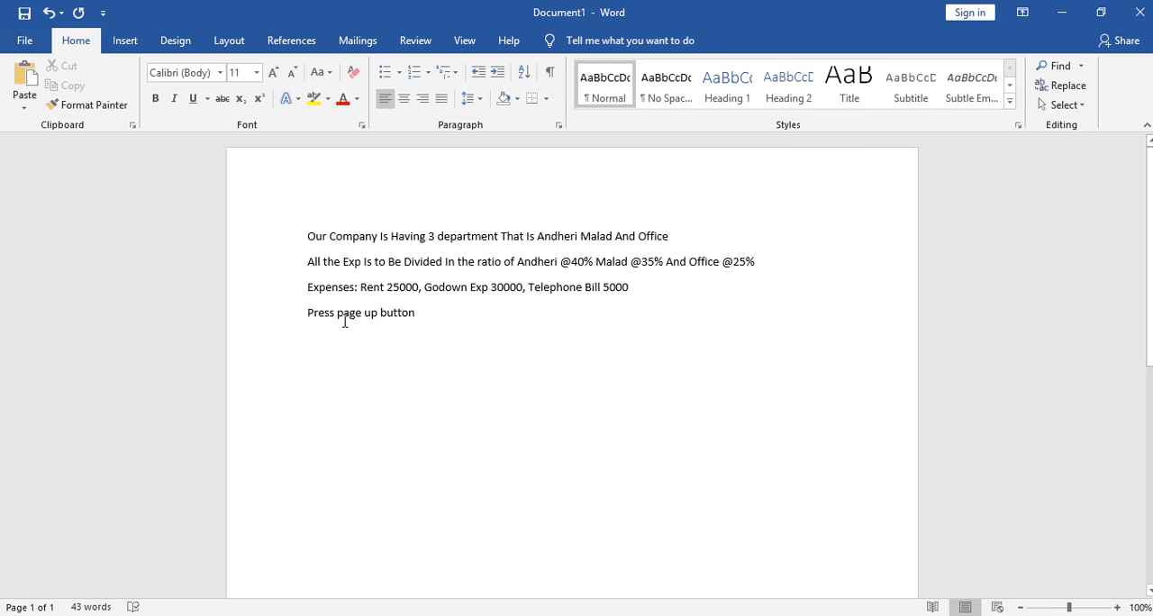
# Switch back to Tally, review the cost centre allocation of the saved Rent voucher, and return to a new payment voucher.
pyautogui.click(767, 615)
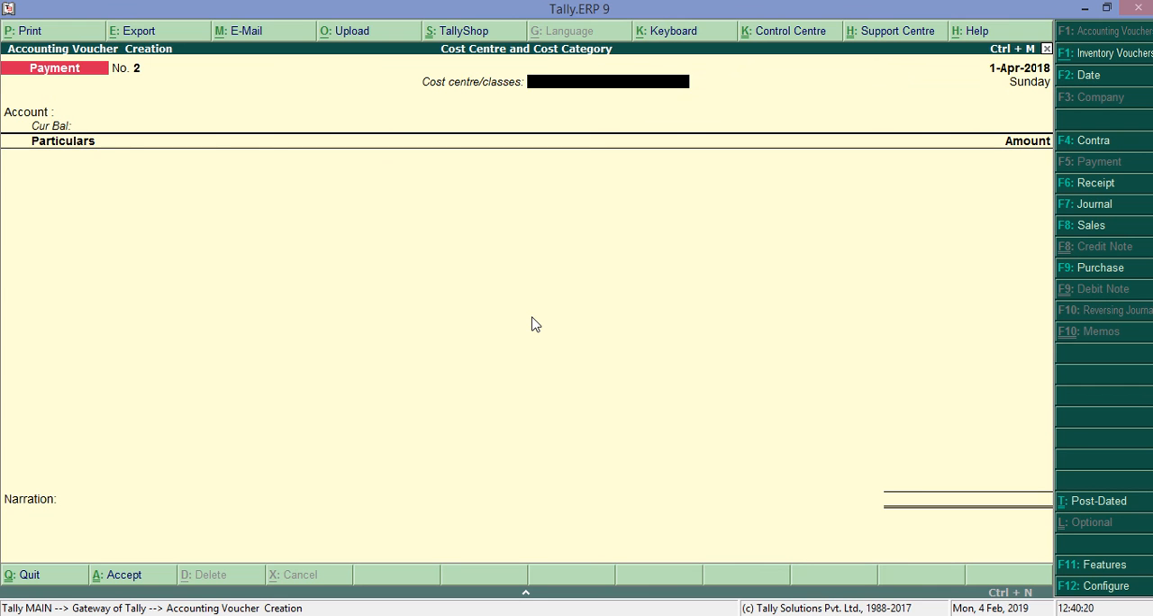
pyautogui.press('pageup')
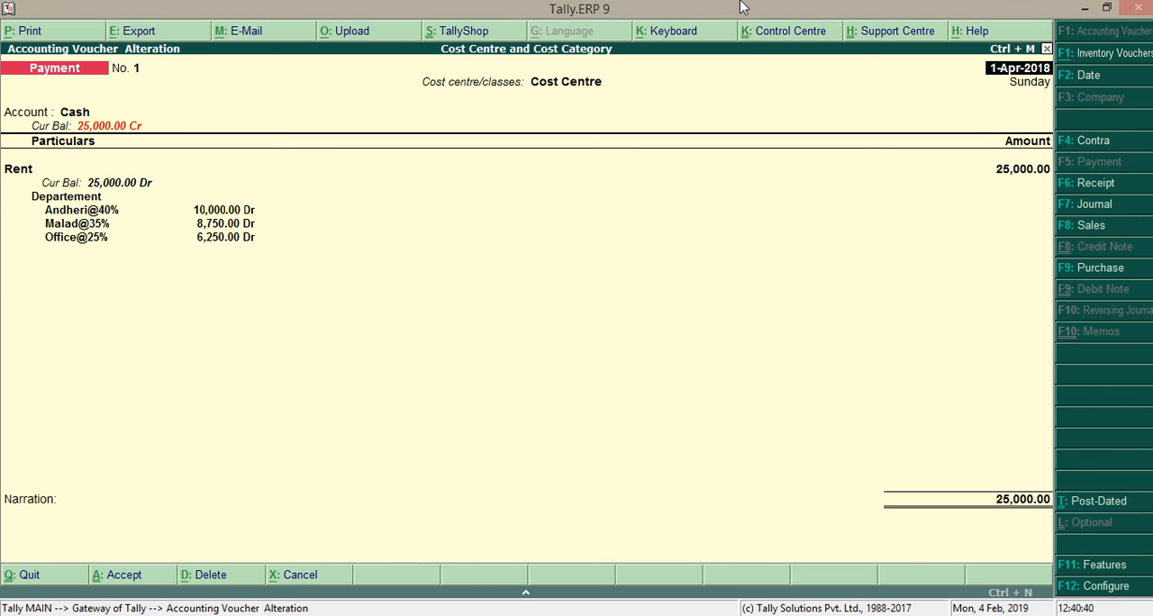
pyautogui.moveTo(592, 7)
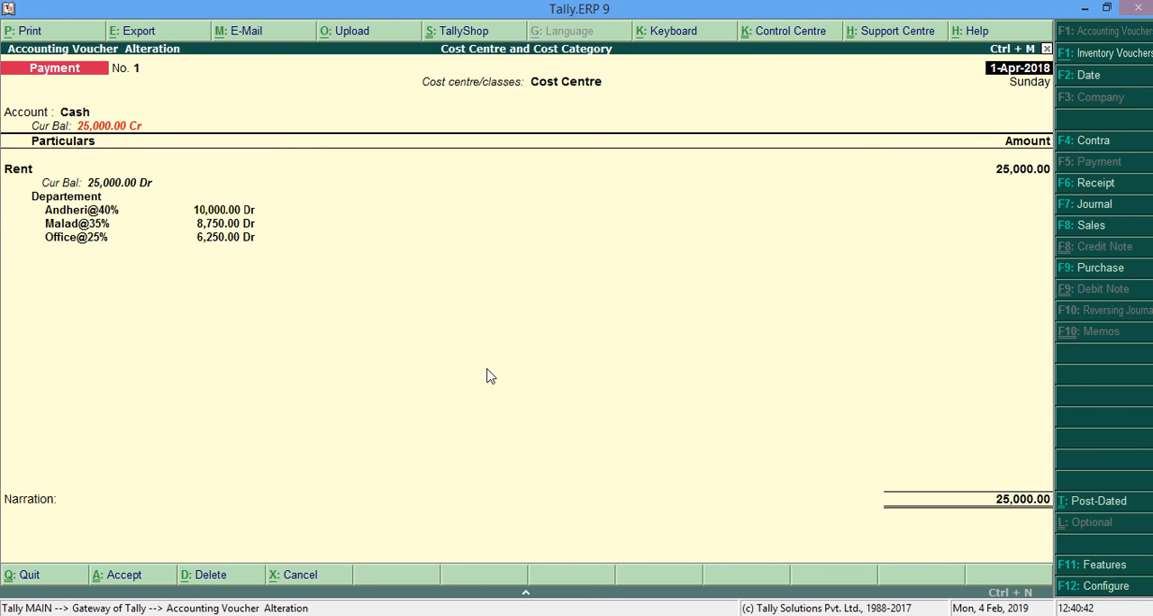
pyautogui.press('Return')
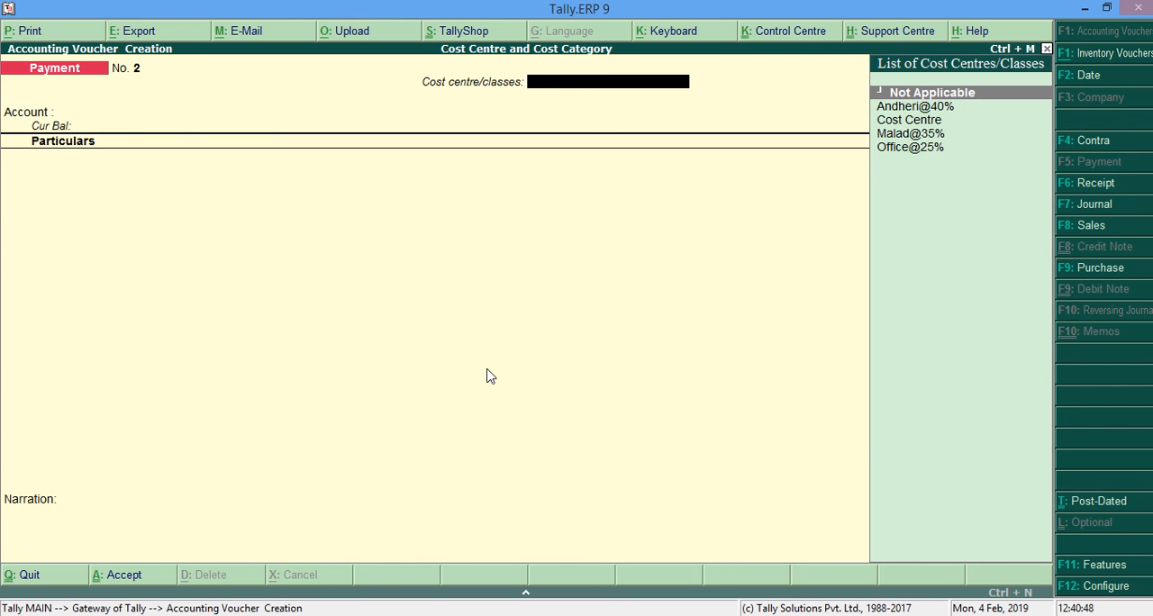
# Assign the Cost Centre class to the second payment voucher, with Cash as the account and Telephone Bill as the particular.
pyautogui.press('Down')
pyautogui.press('Return')
pyautogui.press('Return')
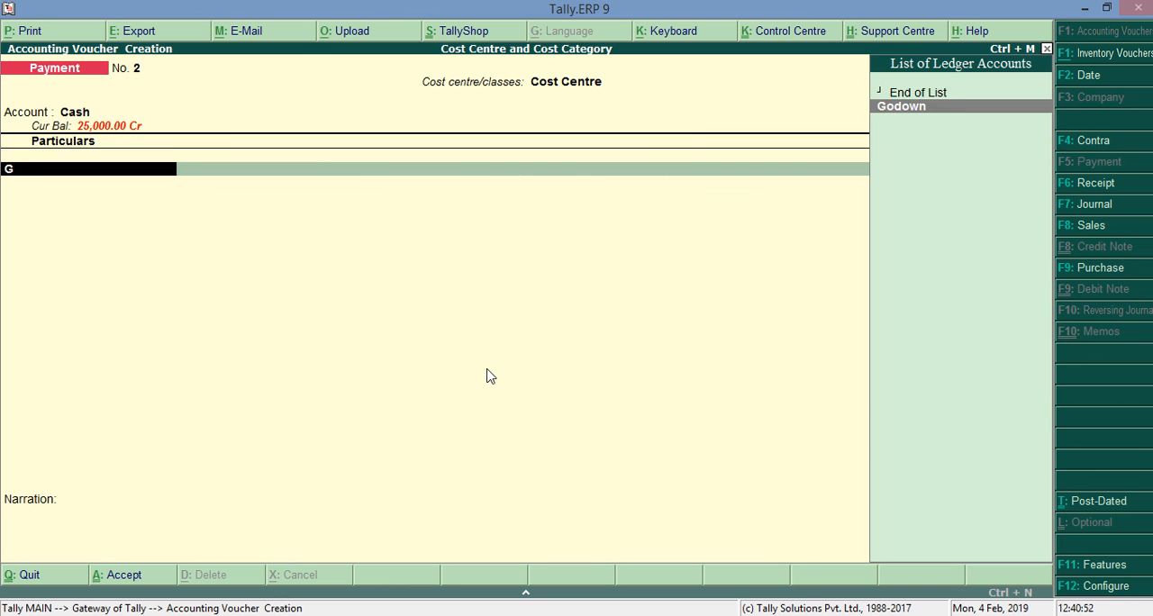
pyautogui.press('Down')
pyautogui.press('Down')
pyautogui.press('Down')
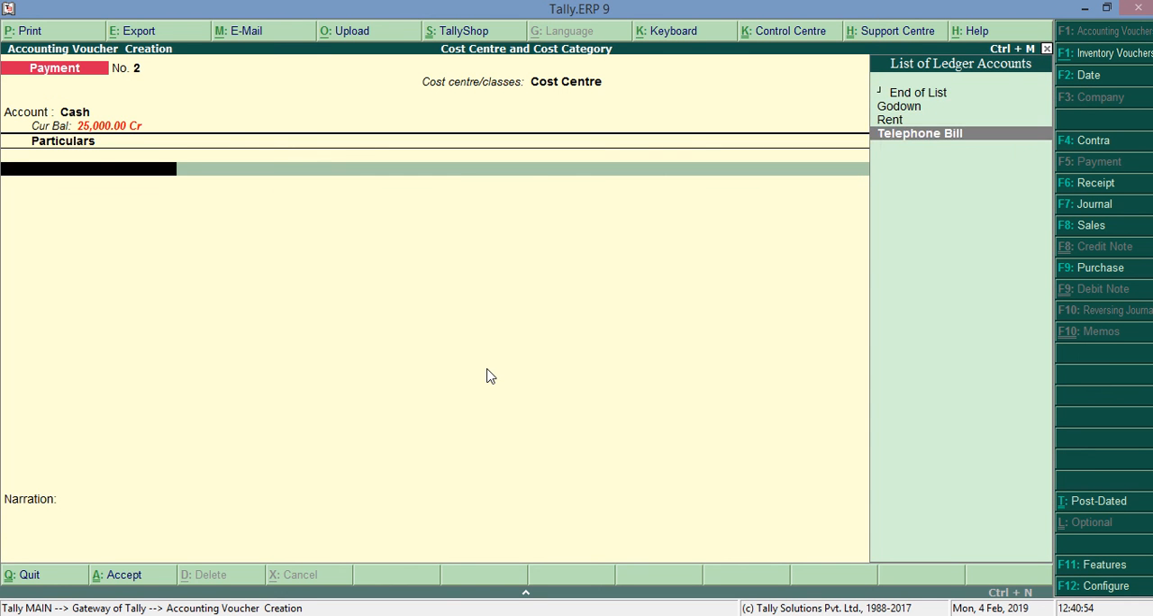
pyautogui.press('Return')
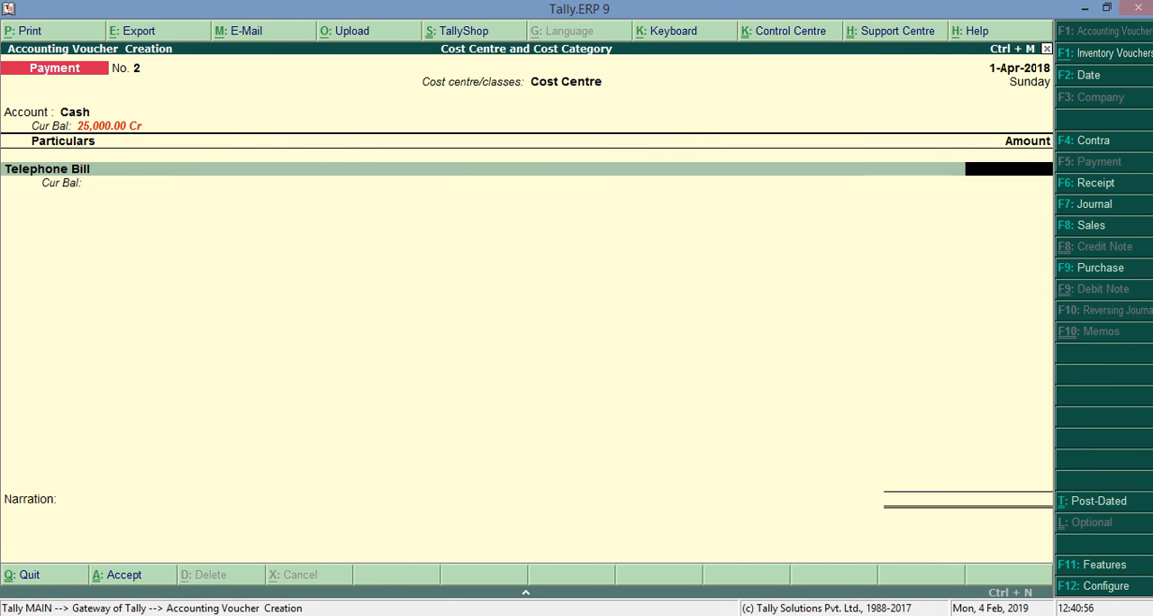
# Check the telephone bill amount in the Word document, enter 5000 in Tally, and save the payment voucher.
pyautogui.hotkey('alt', 'Tab')
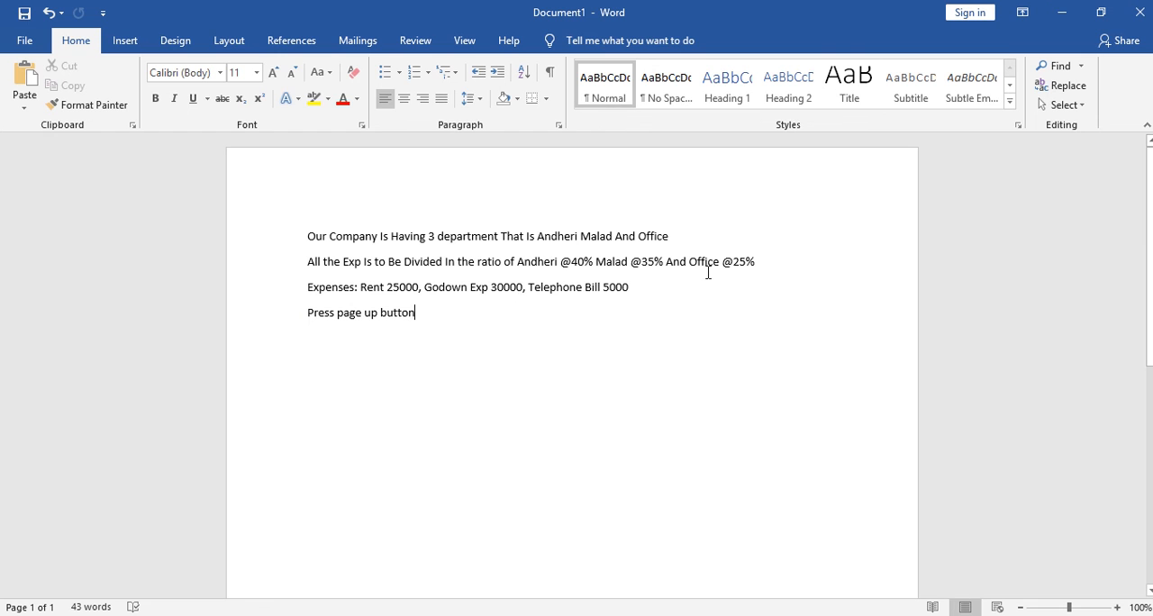
pyautogui.click(1061, 13)
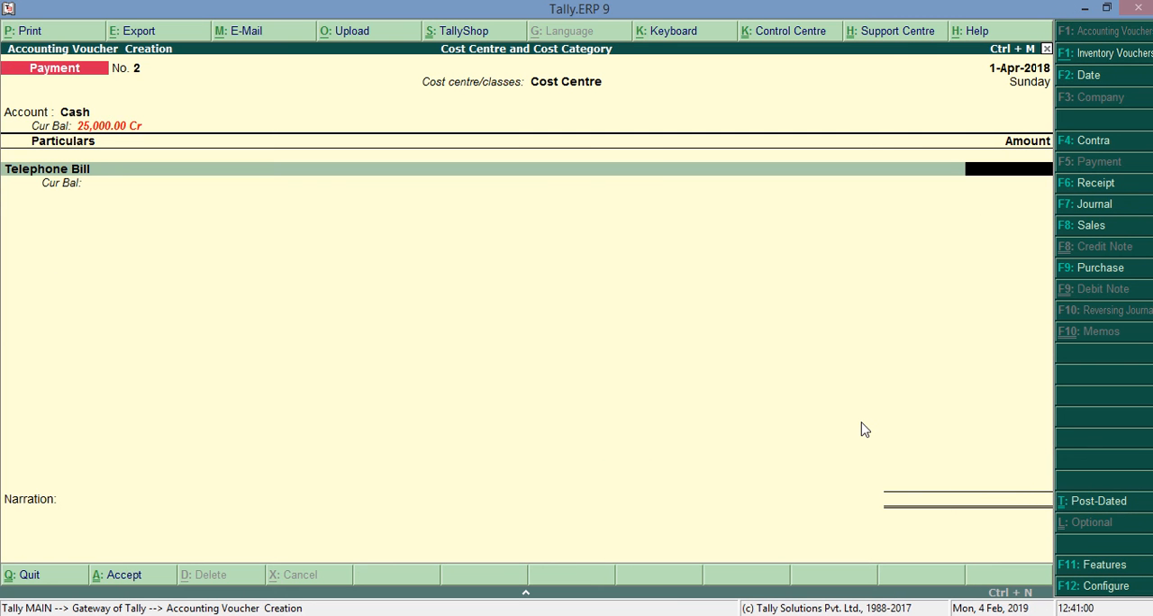
pyautogui.press('Return')
pyautogui.press('Return')
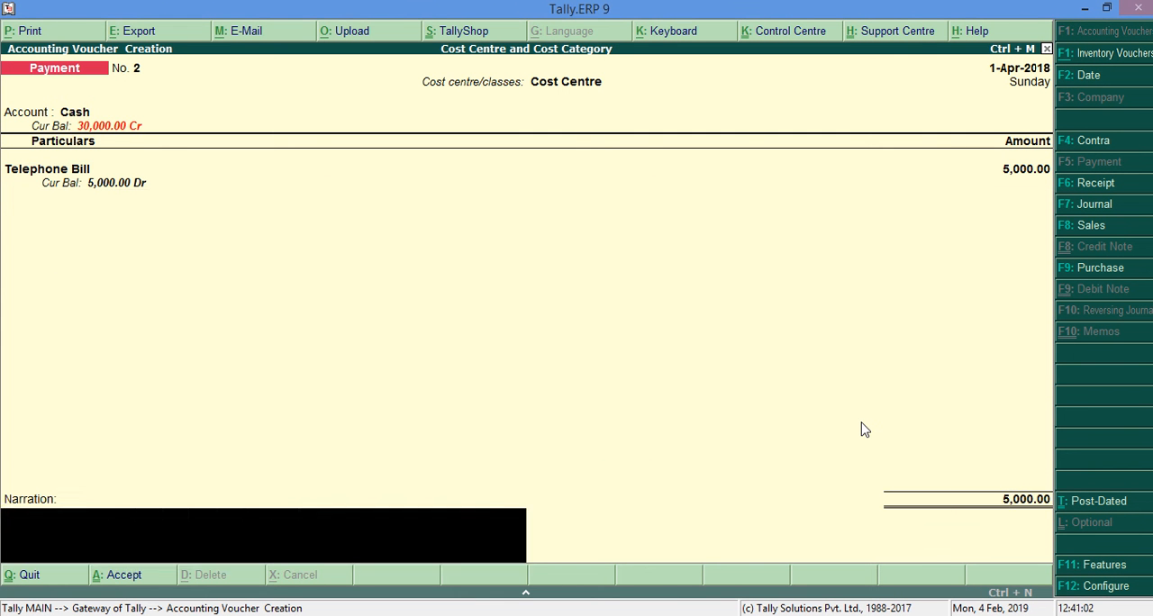
pyautogui.press('Return')
pyautogui.press('Return')
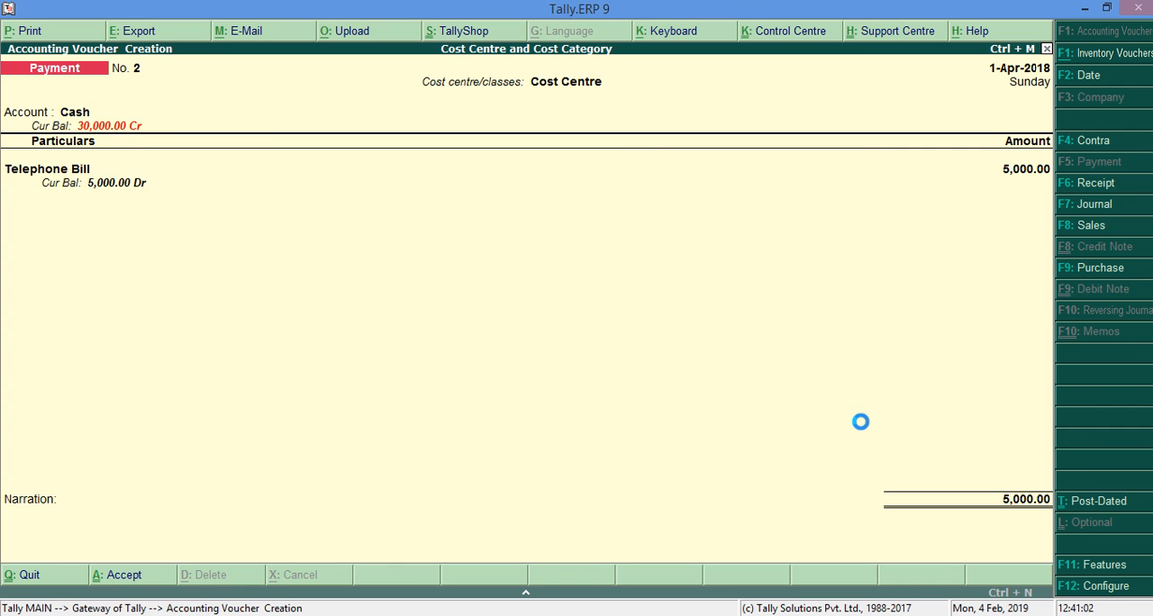
# Reopen the saved Telephone Bill voucher to review its cost centre allocation, and inspect its print preview at enlarged size before closing it.
pyautogui.press('pageup')
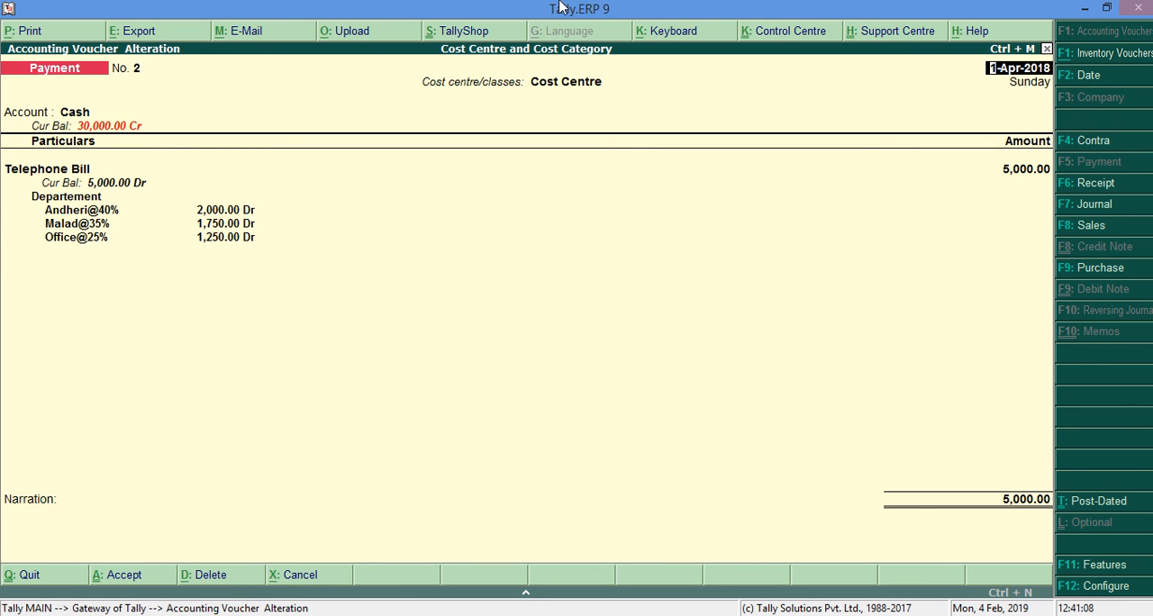
pyautogui.moveTo(523, 8)
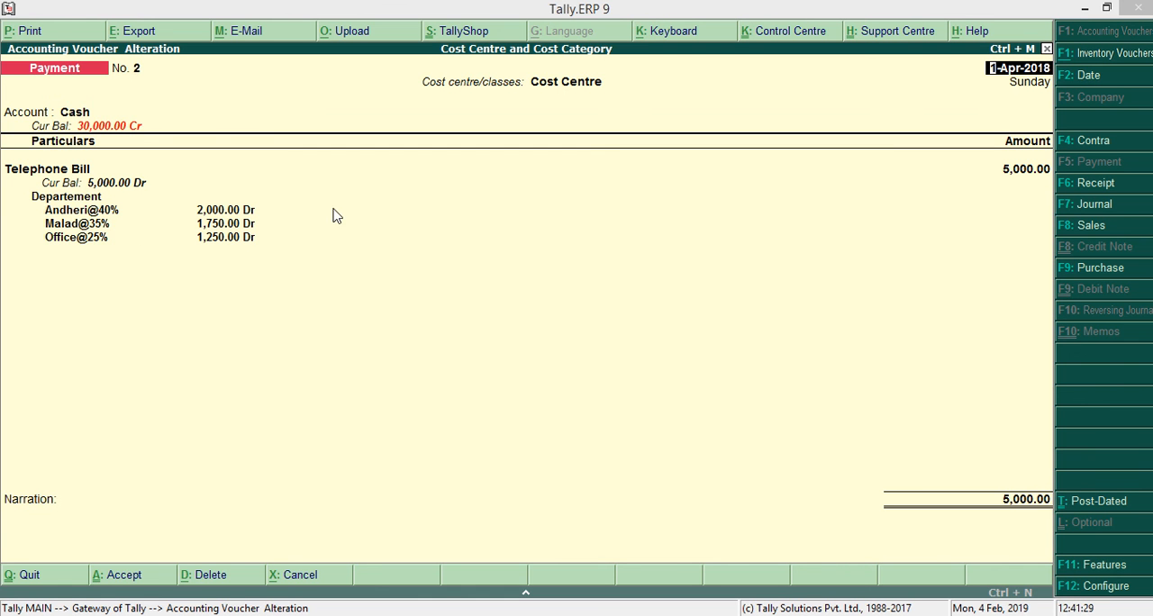
pyautogui.click(50, 31)
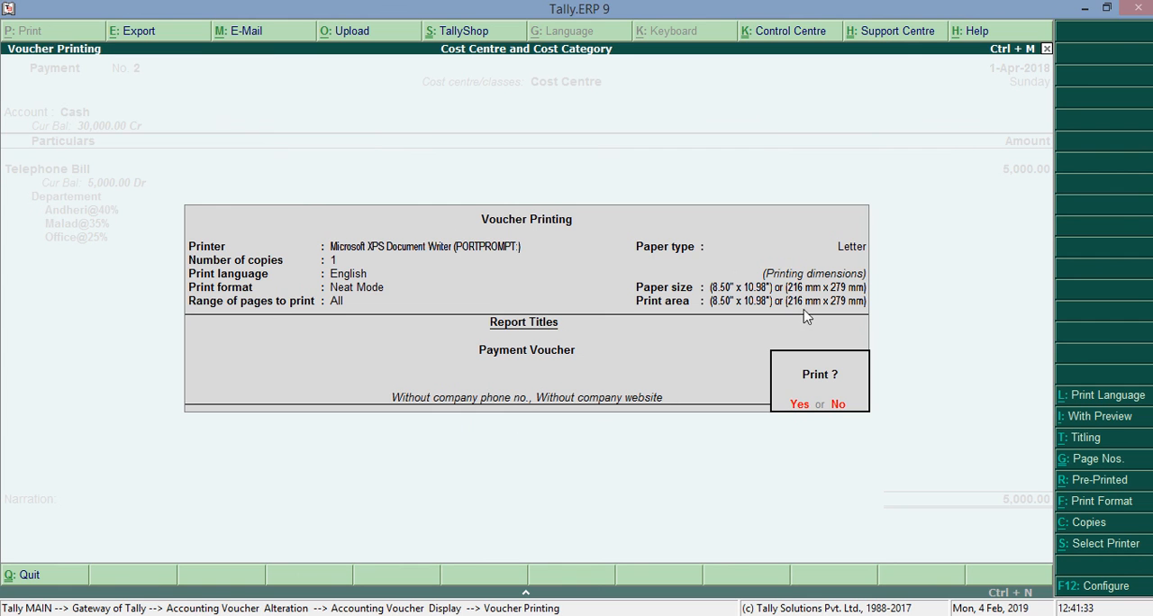
pyautogui.click(1100, 416)
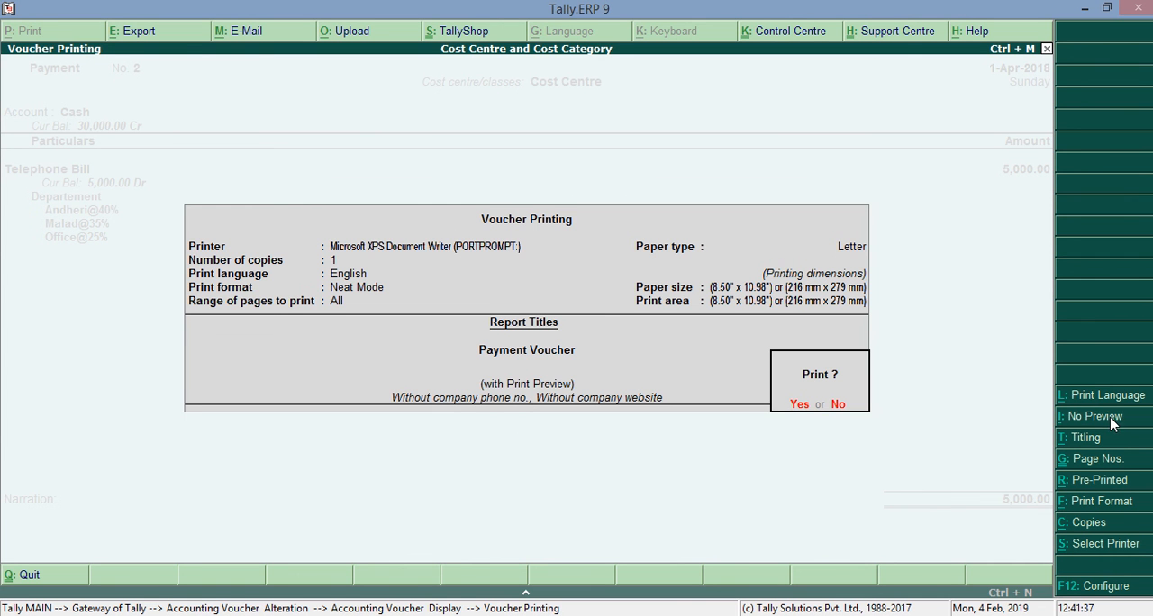
pyautogui.click(802, 407)
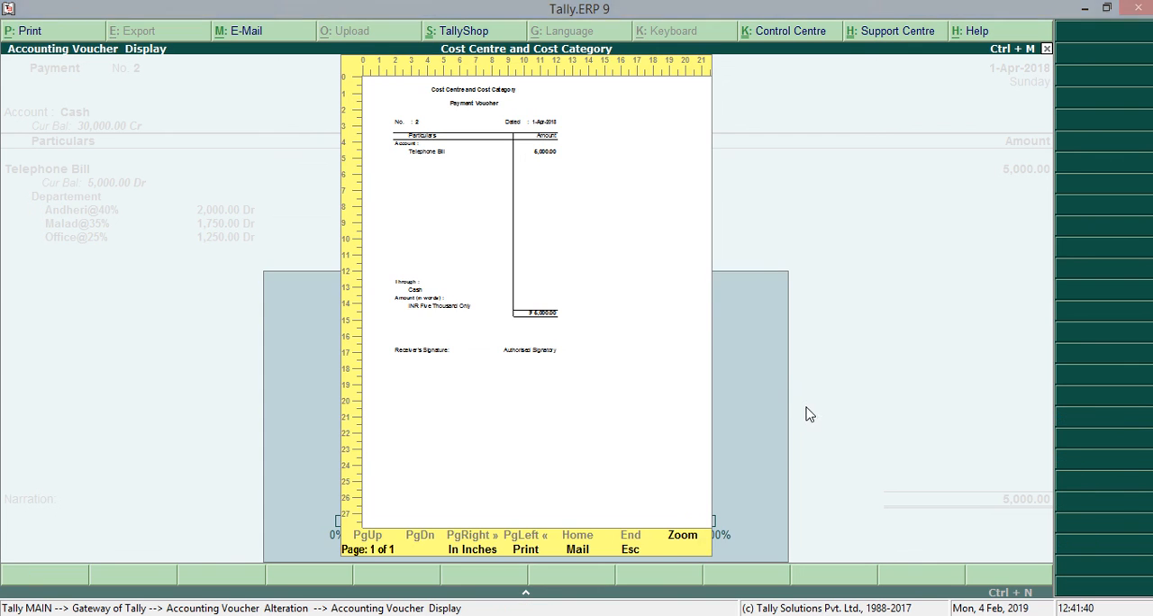
pyautogui.click(682, 537)
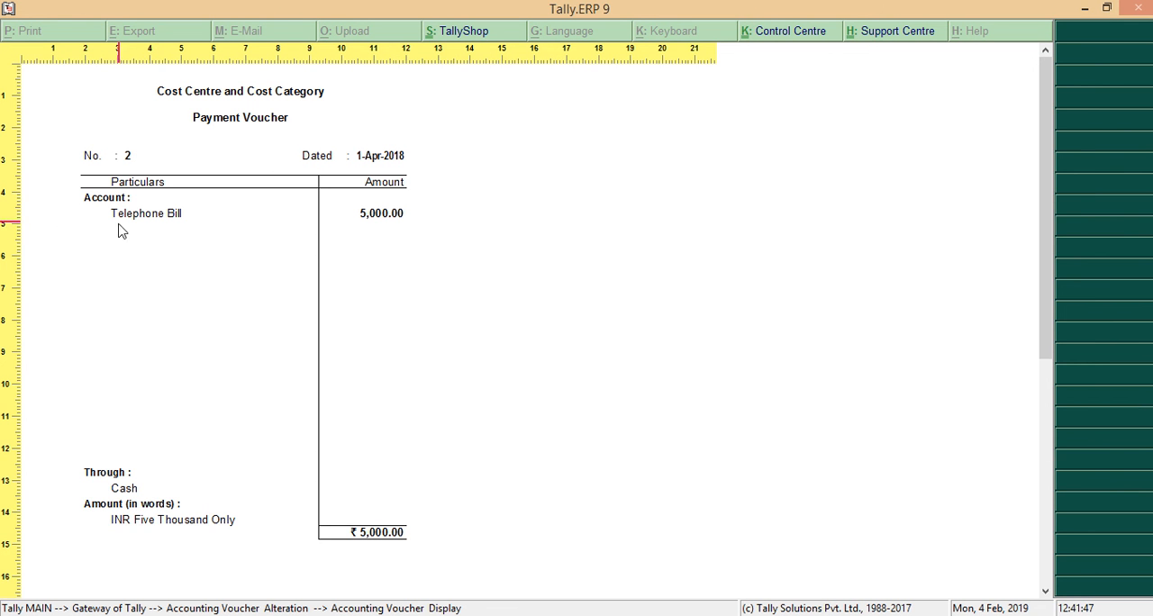
pyautogui.click(387, 229)
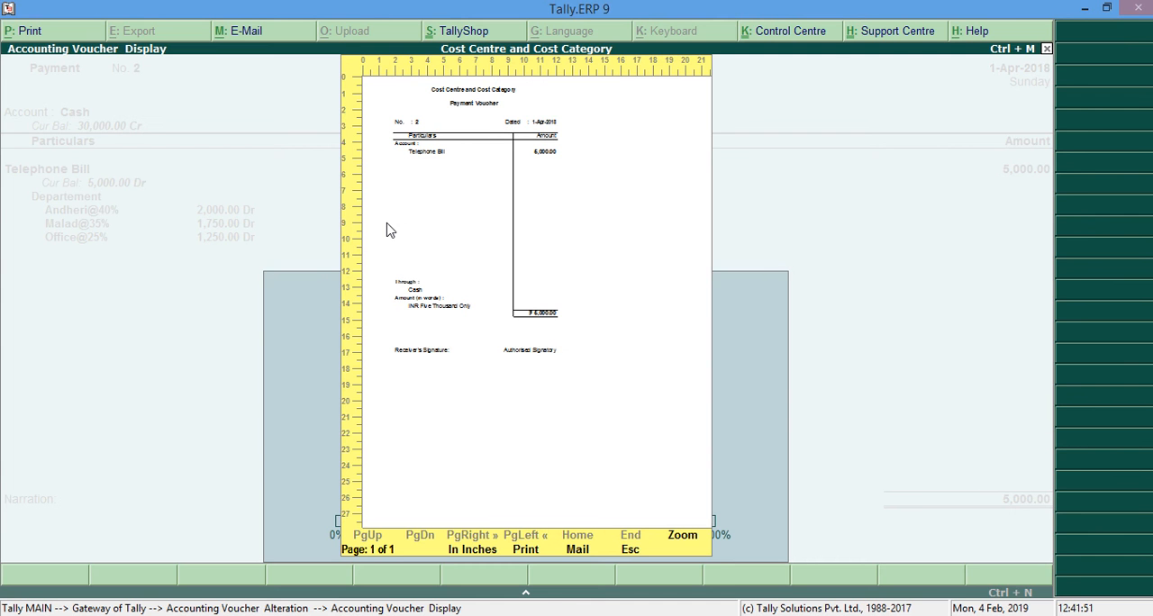
pyautogui.press('Escape')
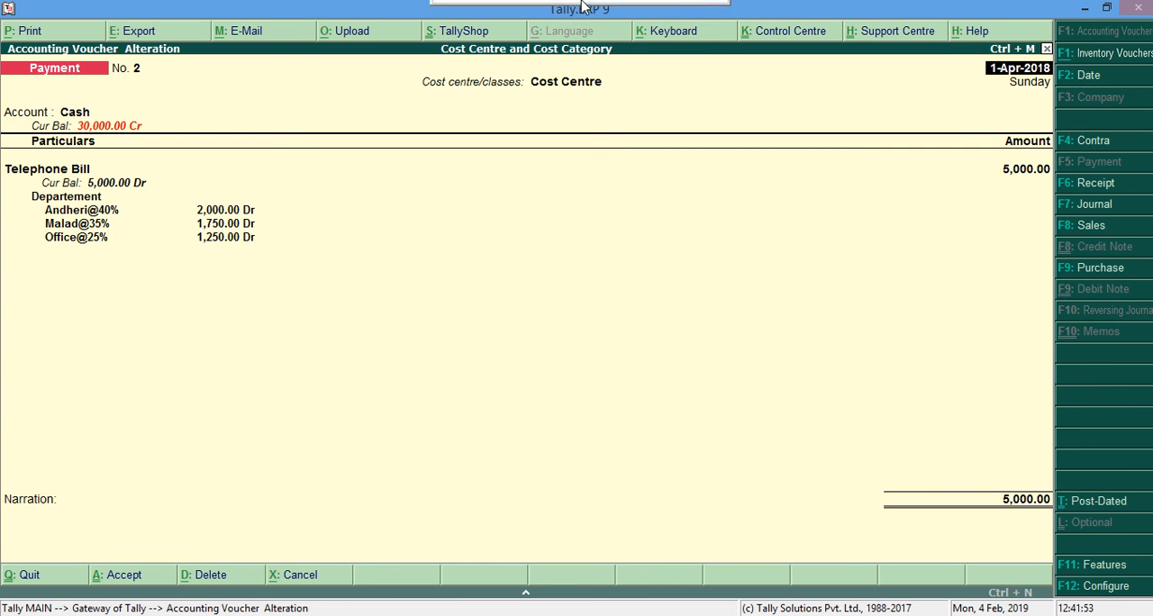
pyautogui.moveTo(582, 7)
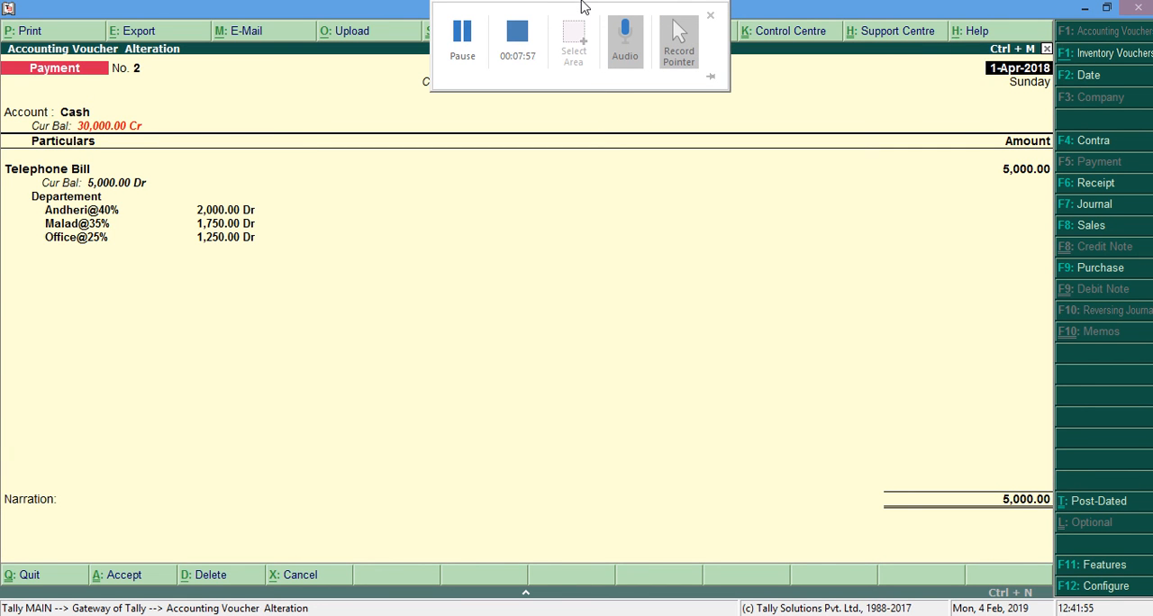